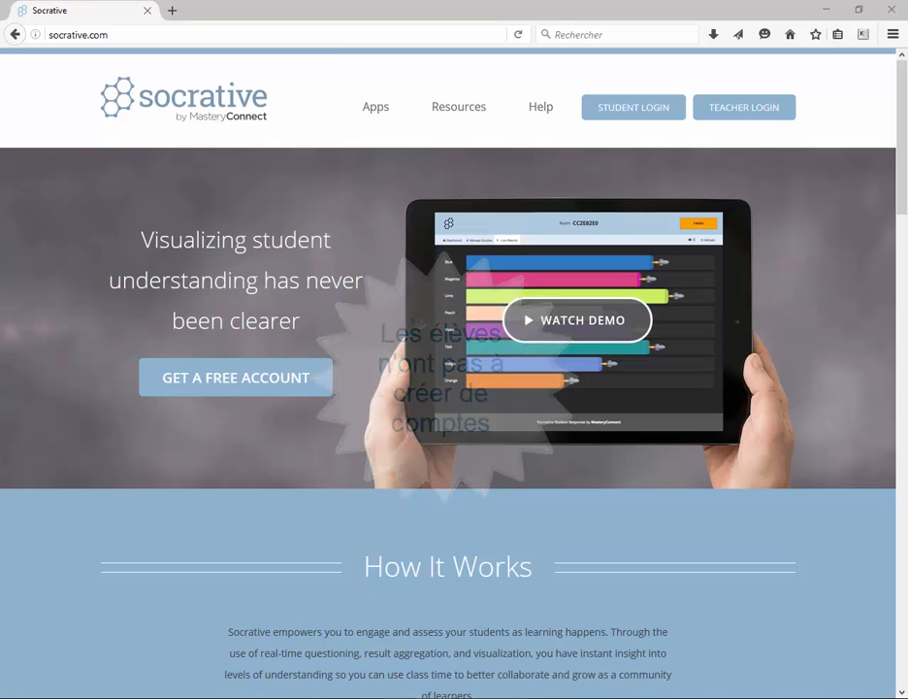
key("alt+Left")
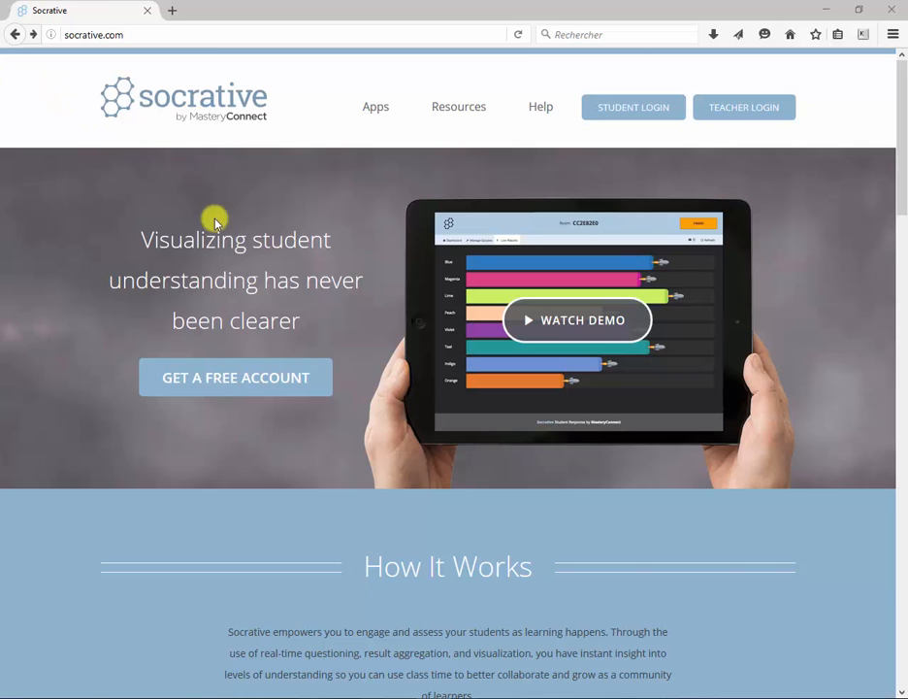
left_click(222, 386)
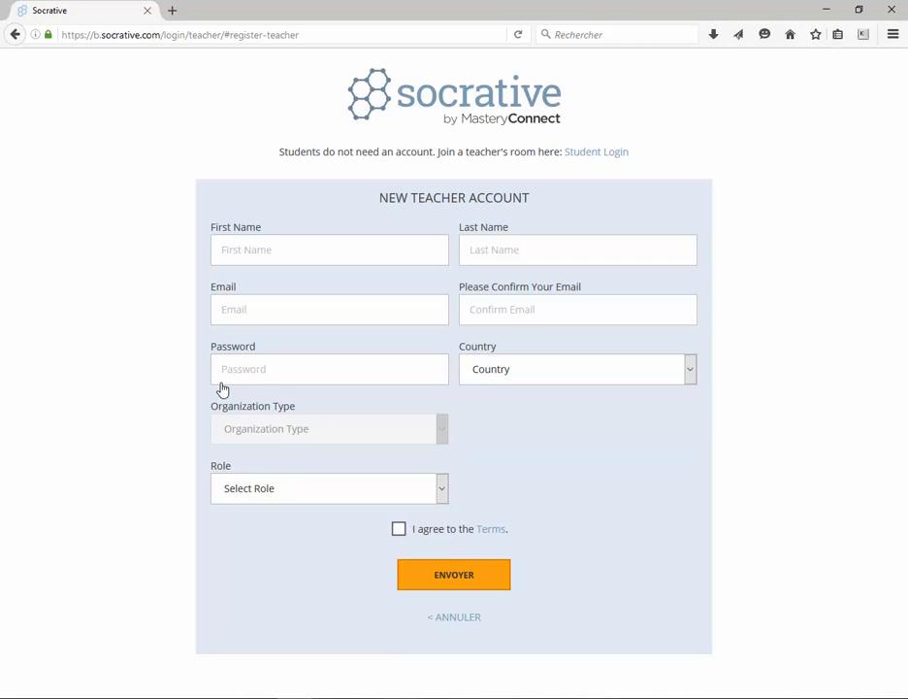
key("alt+Left")
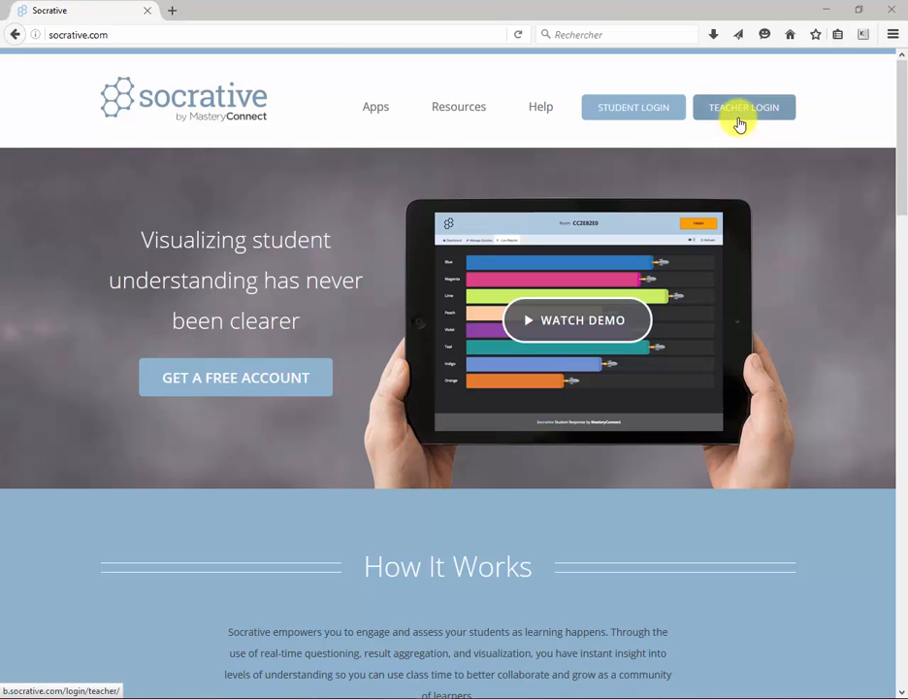
- Log in to Socrative as a teacher using a Google account
left_click(740, 122)
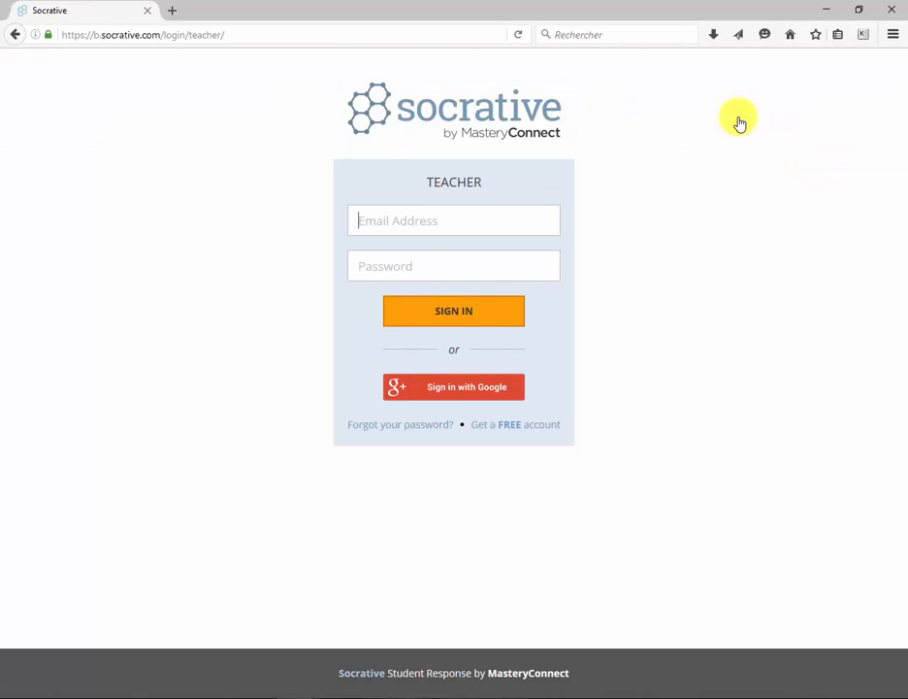
left_click(441, 388)
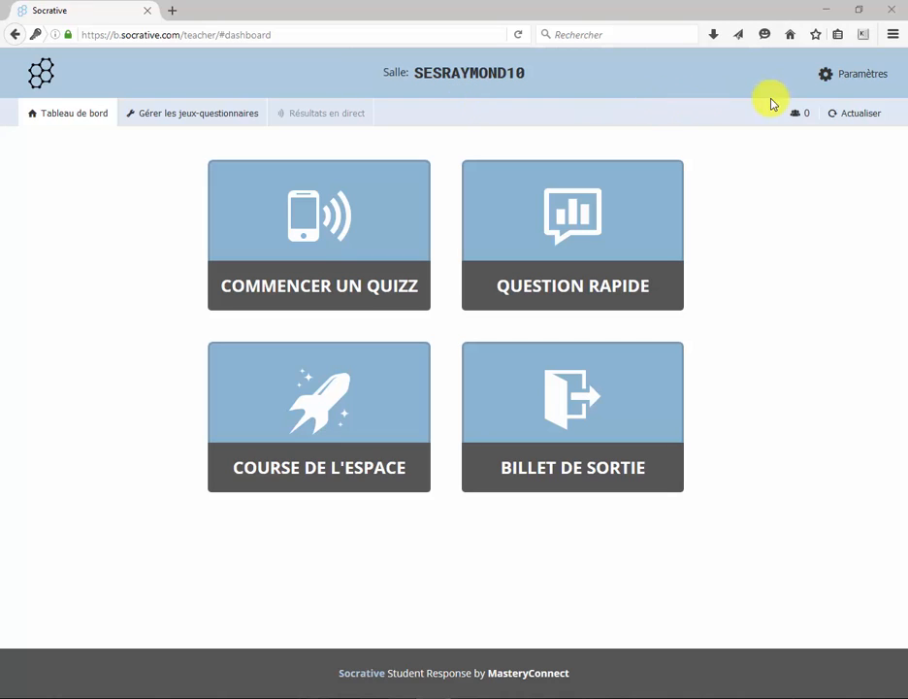
- In the teacher profile, keep French as the interface language
left_click(856, 83)
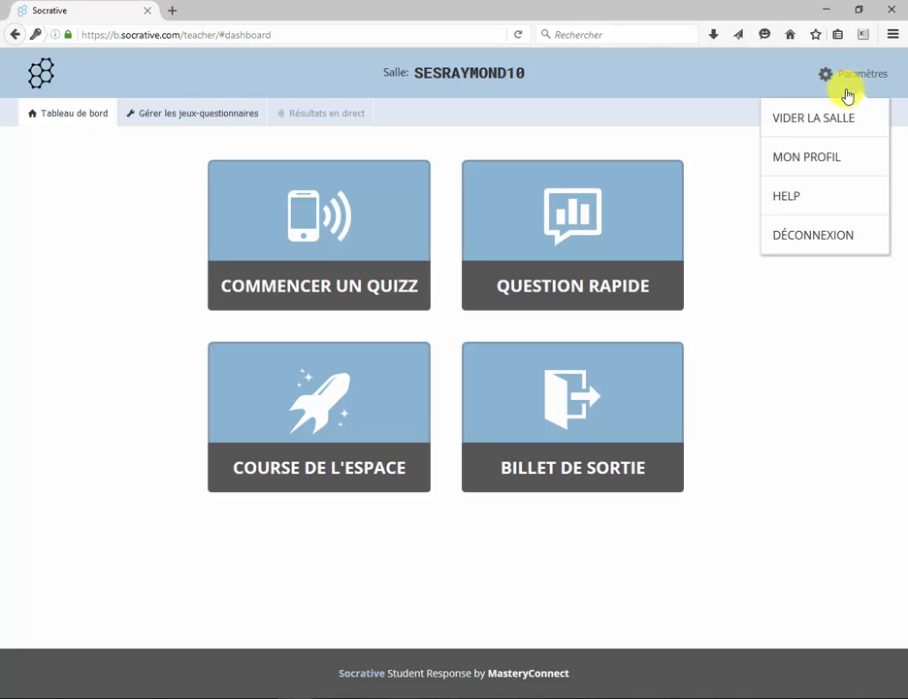
left_click(827, 160)
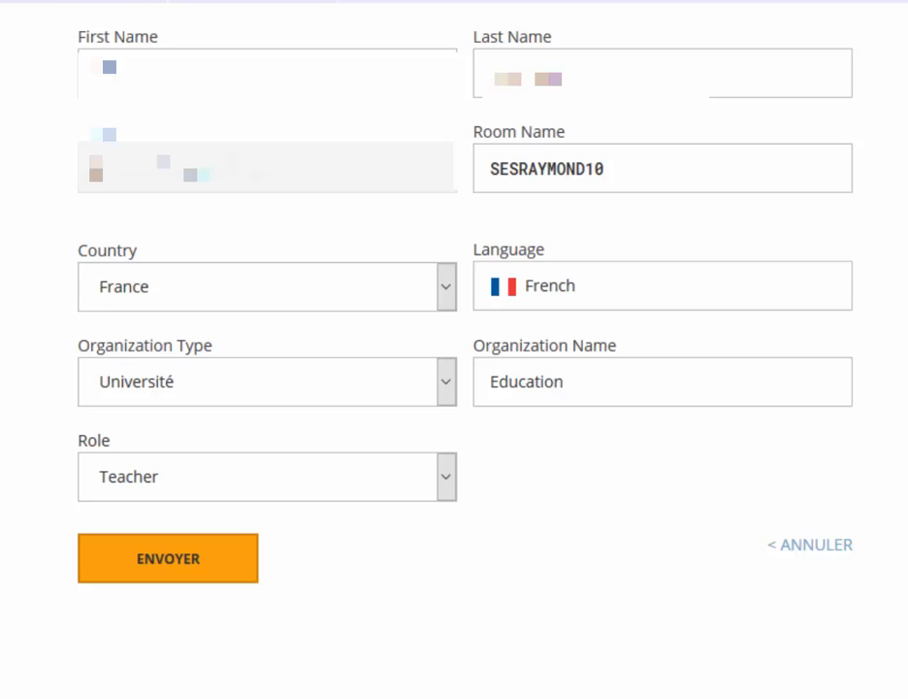
left_click(767, 289)
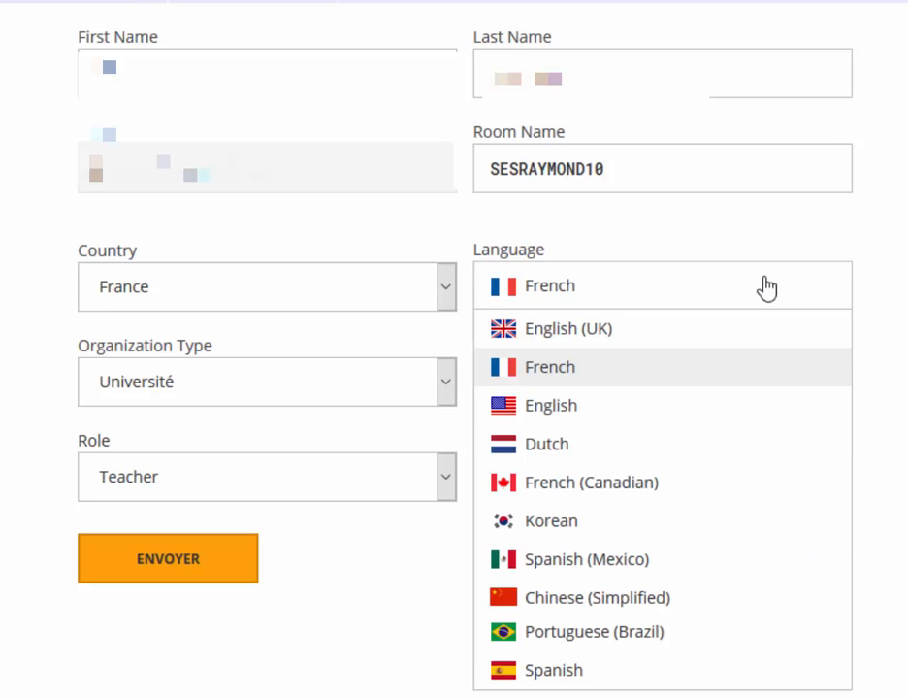
left_click(693, 385)
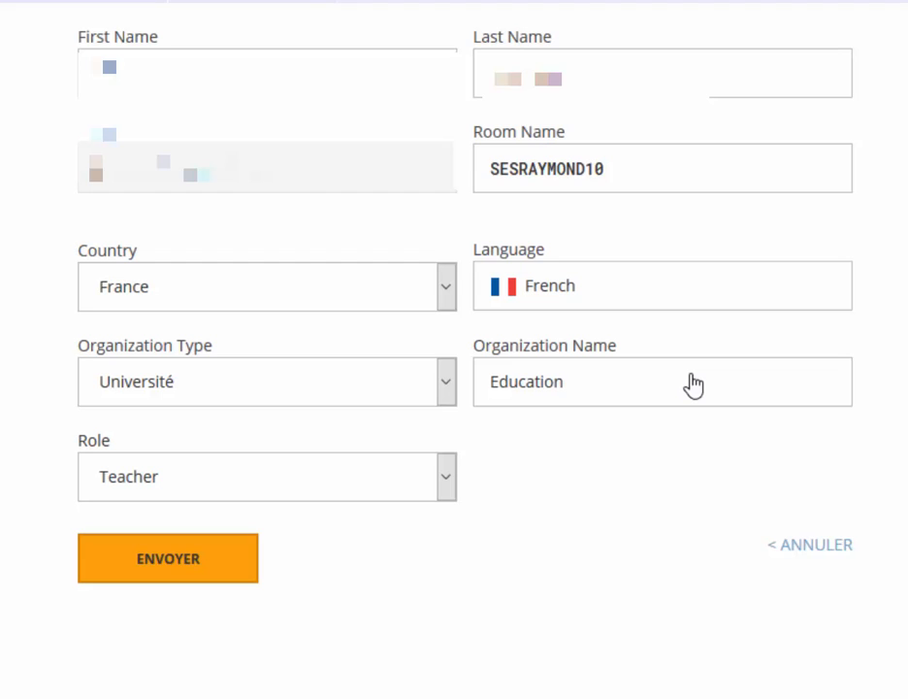
left_click(608, 174)
key("ctrl+a")
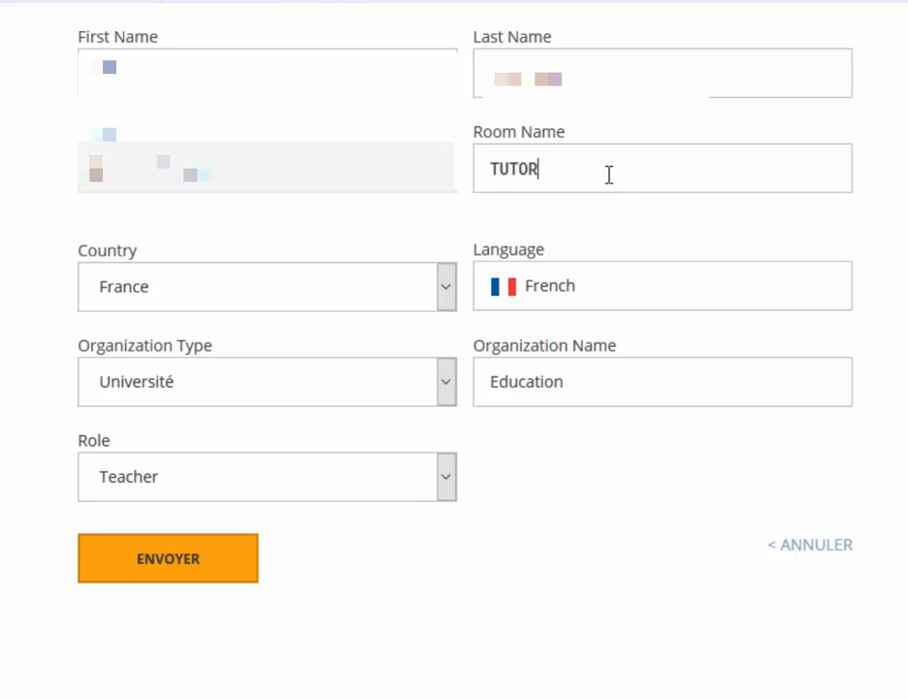
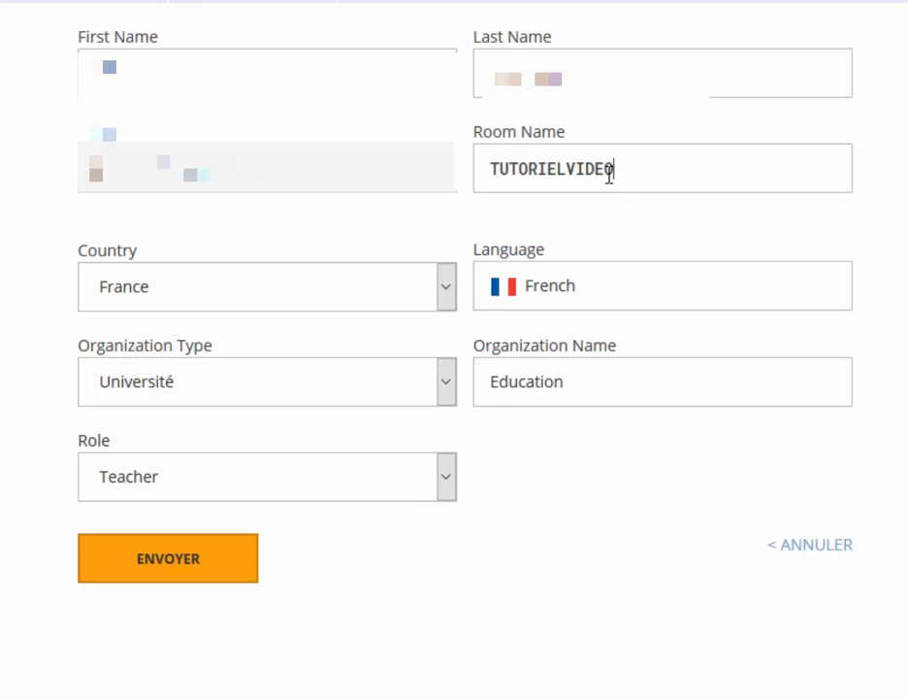
left_click(182, 556)
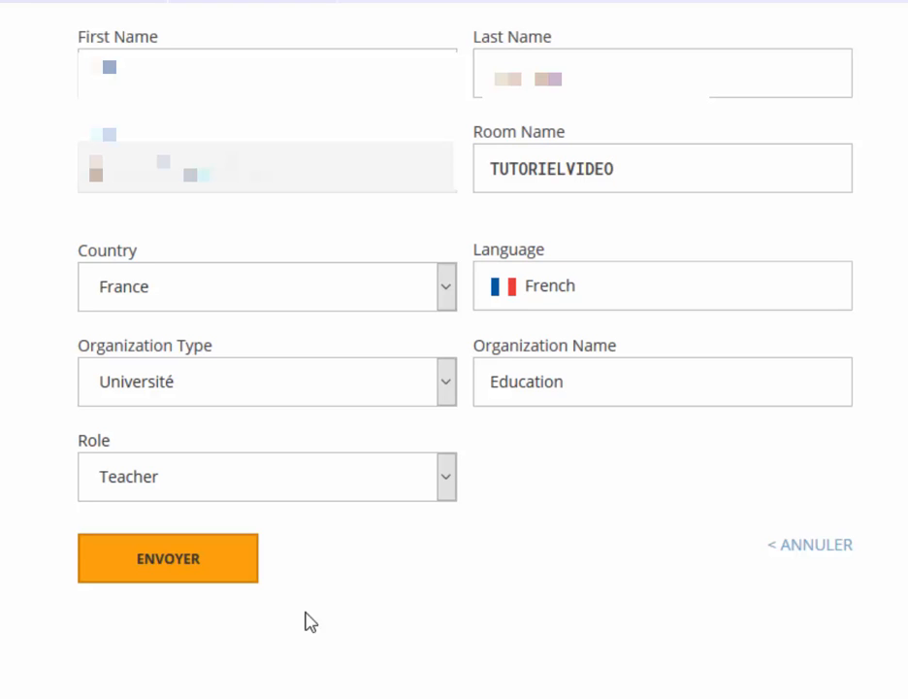
left_click(208, 573)
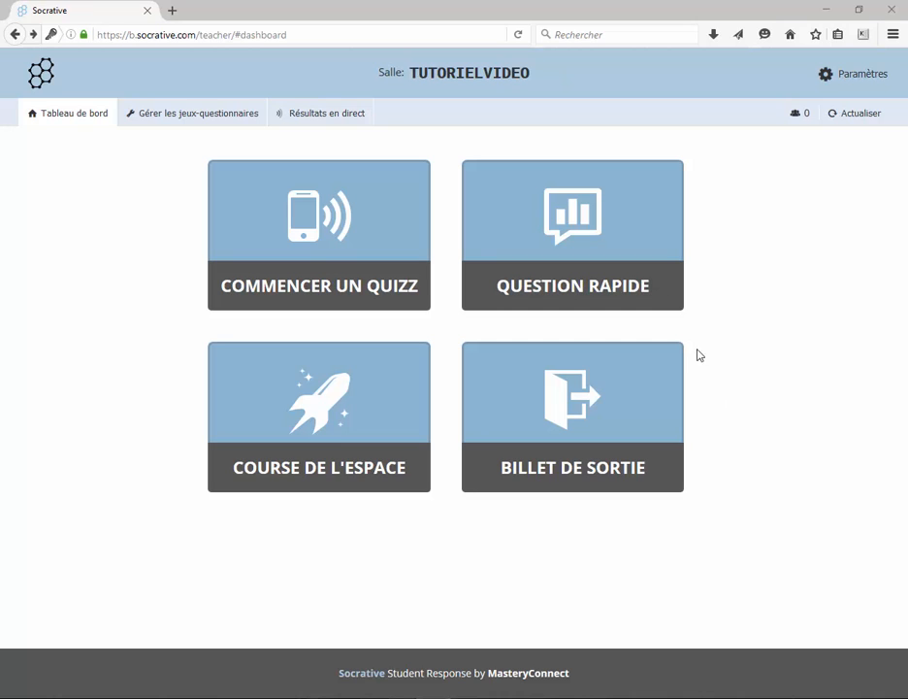
left_click(633, 289)
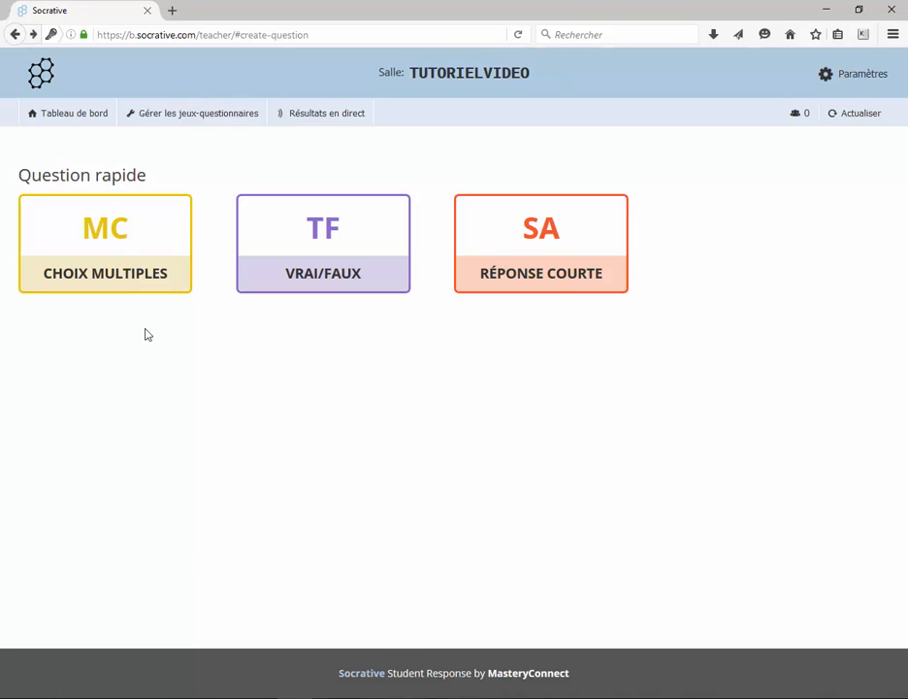
left_click(133, 272)
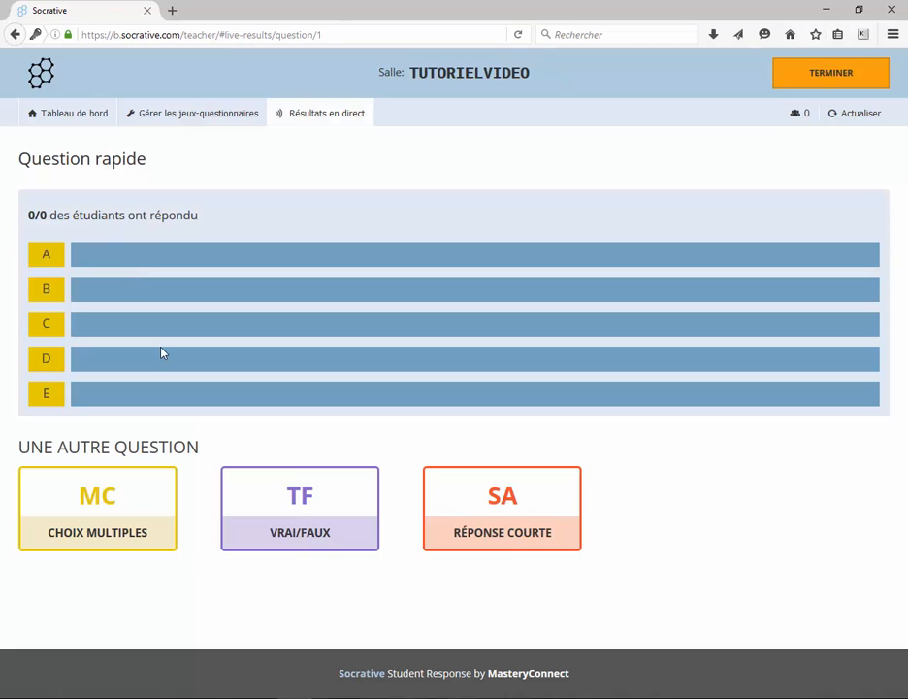
left_click(15, 34)
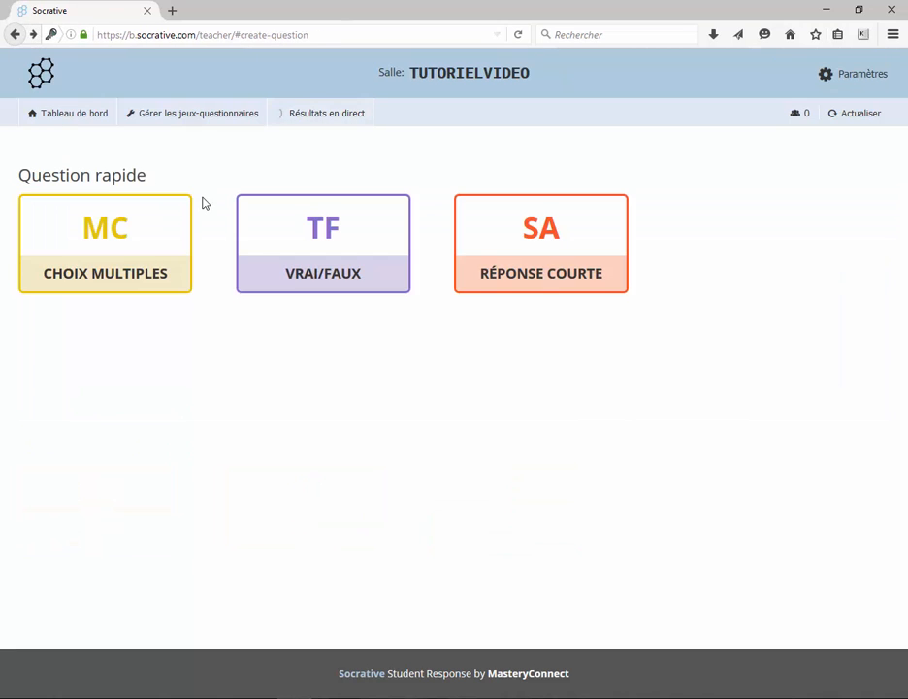
left_click(279, 247)
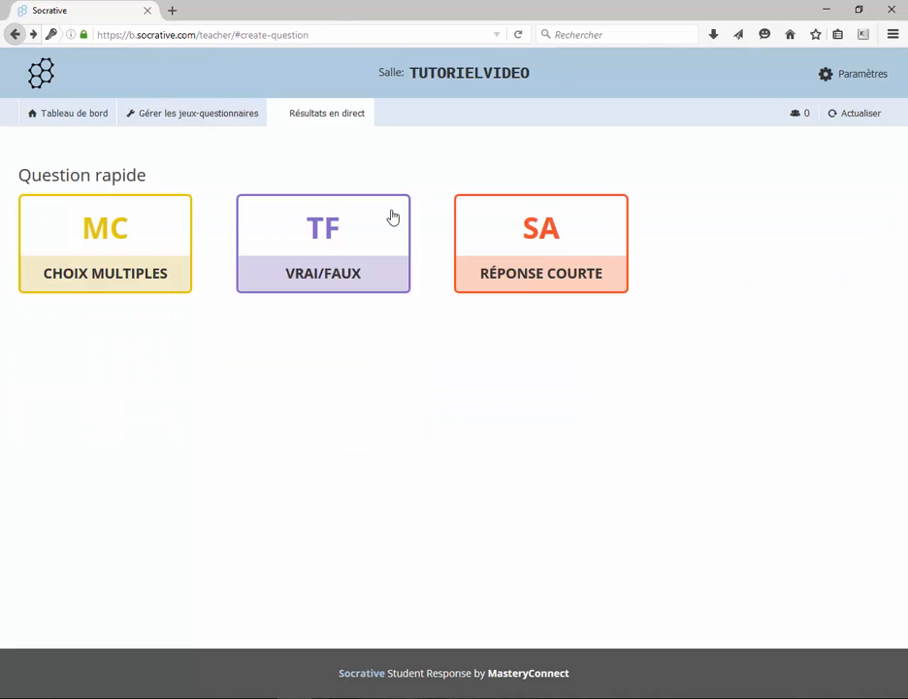
left_click(521, 279)
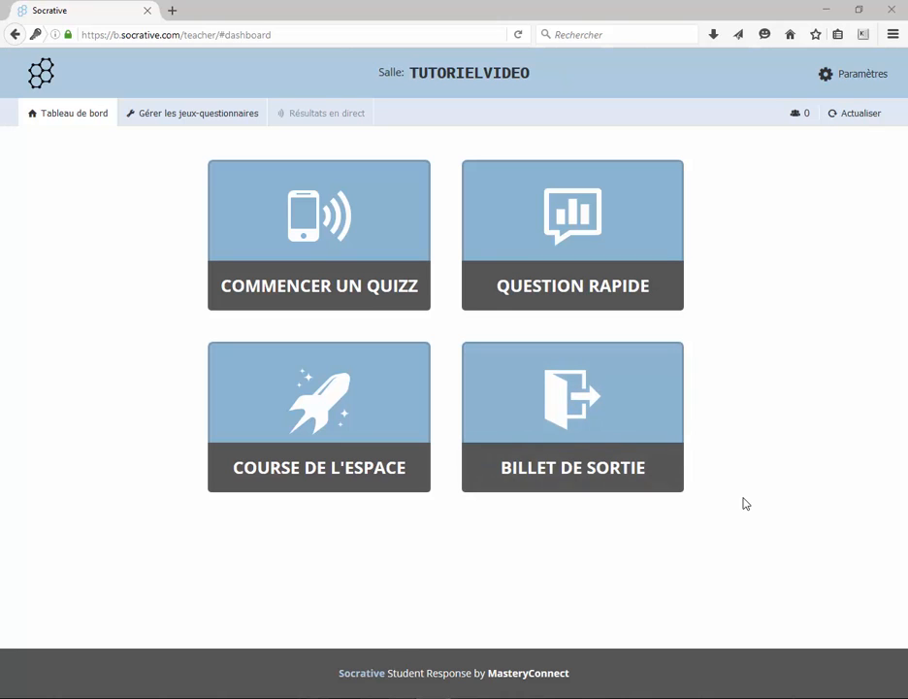
- Launch an exit ticket and review its questions 1 to 3 in the results view
left_click(629, 430)
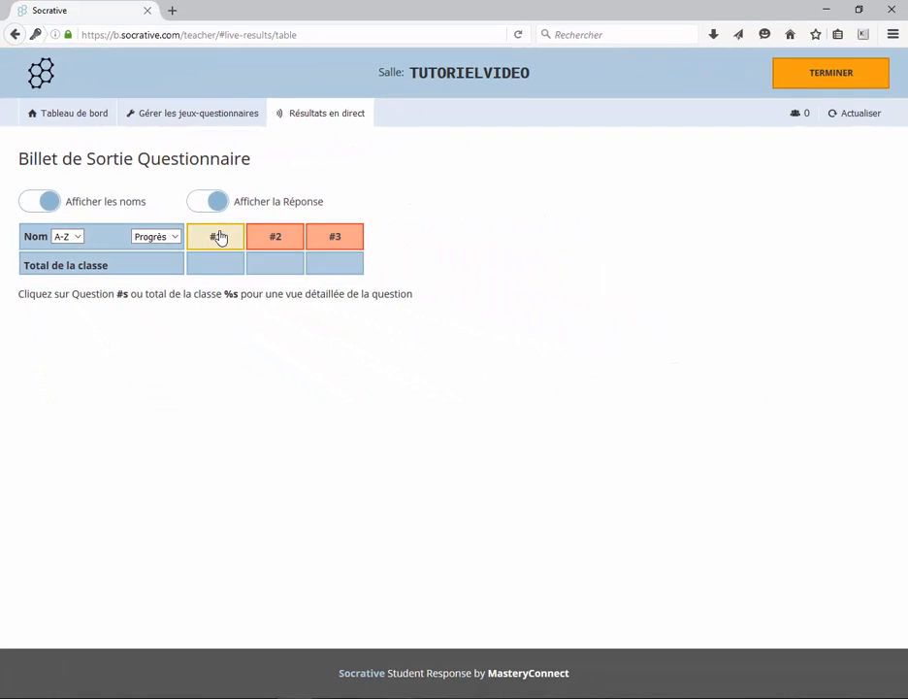
left_click(219, 237)
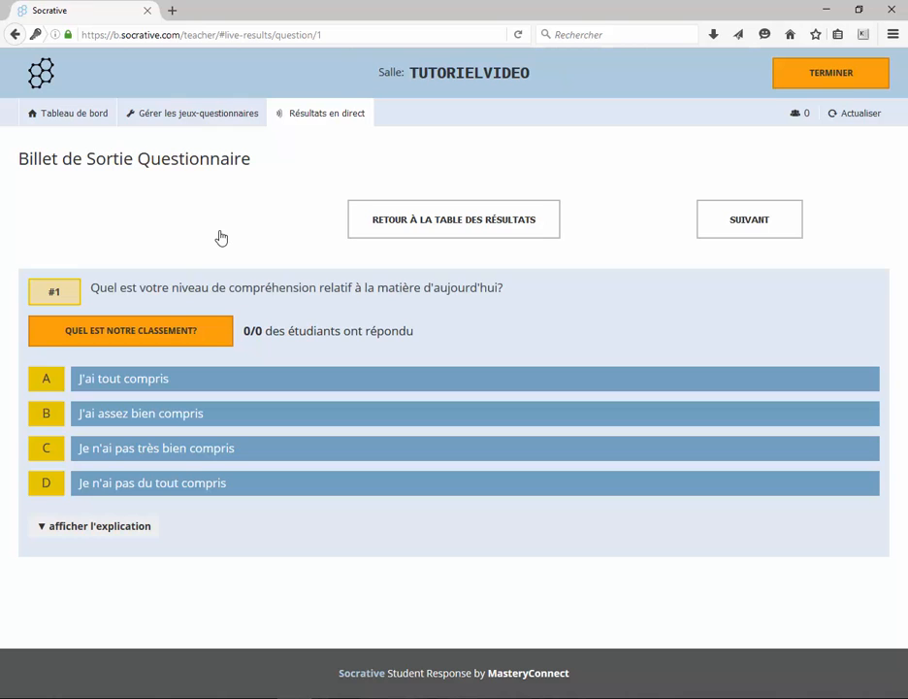
left_click(734, 231)
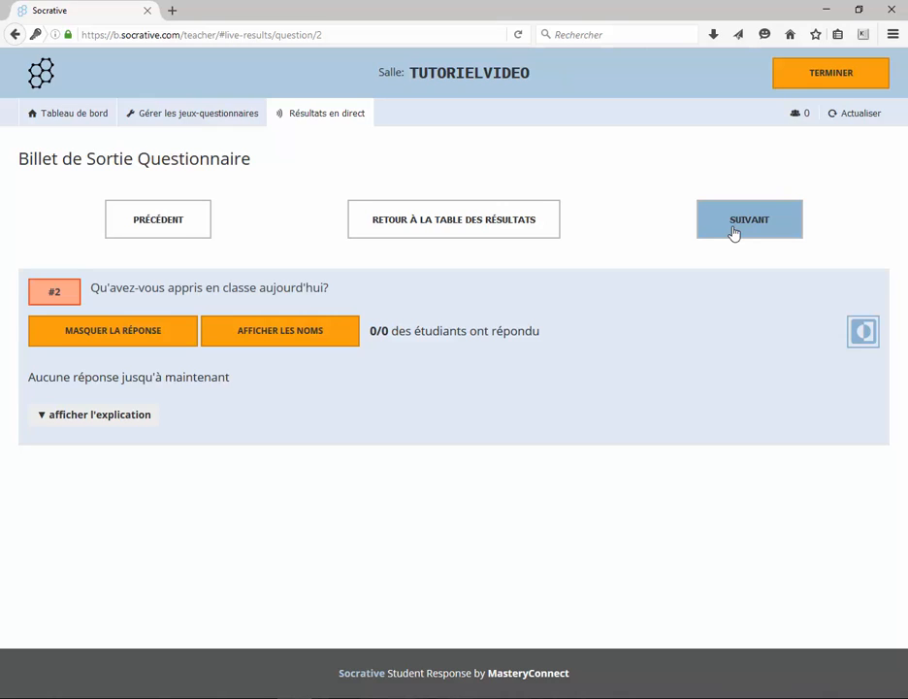
left_click(734, 231)
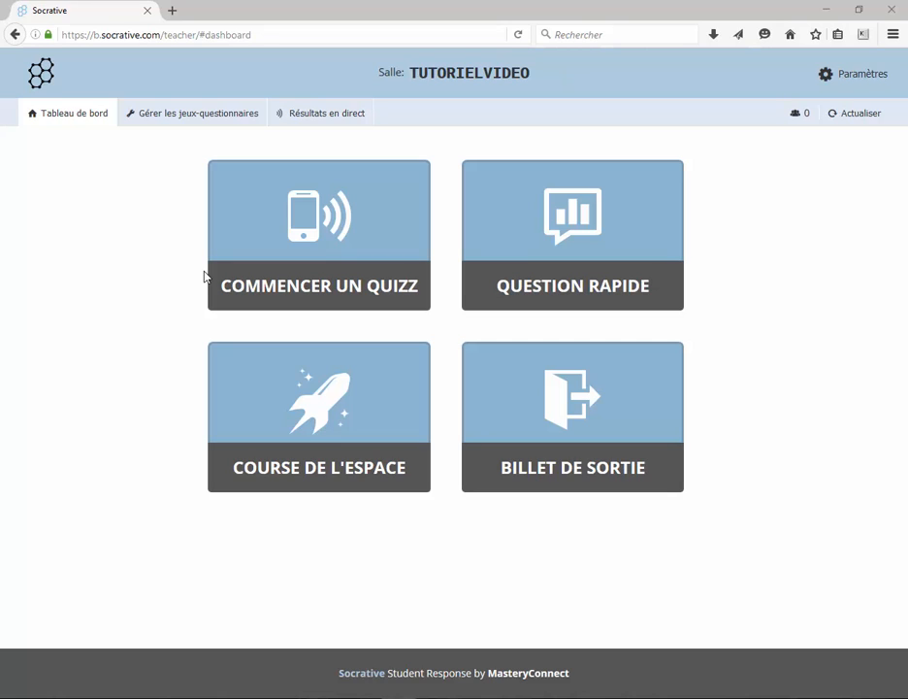
- Go to the Gérer les jeux-questionnaires page
left_click(183, 113)
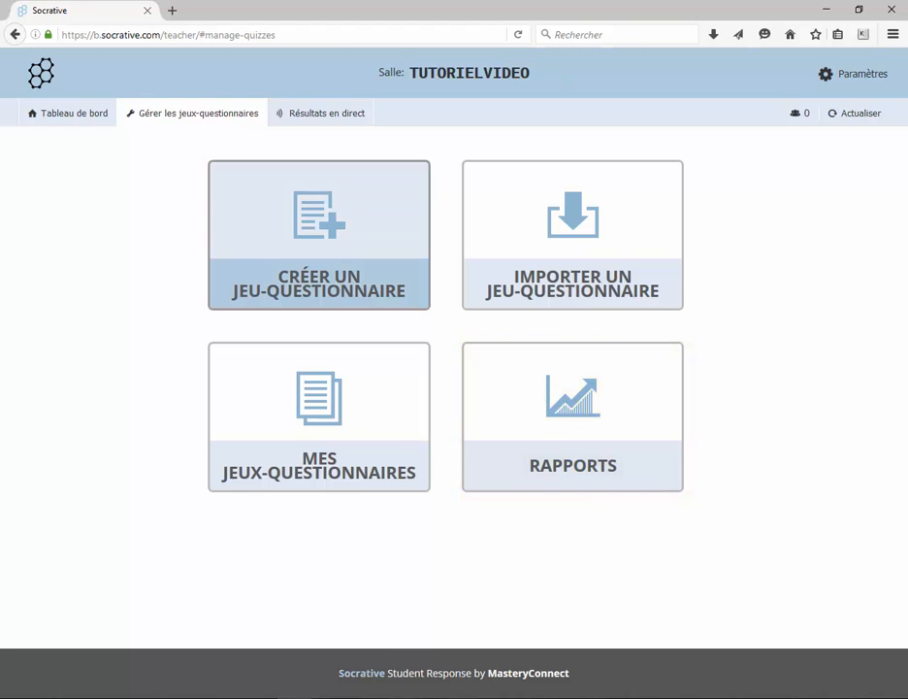
- Create a quiz titled 'Quiz sur socrative' and add a multiple-choice question #1
left_click(319, 282)
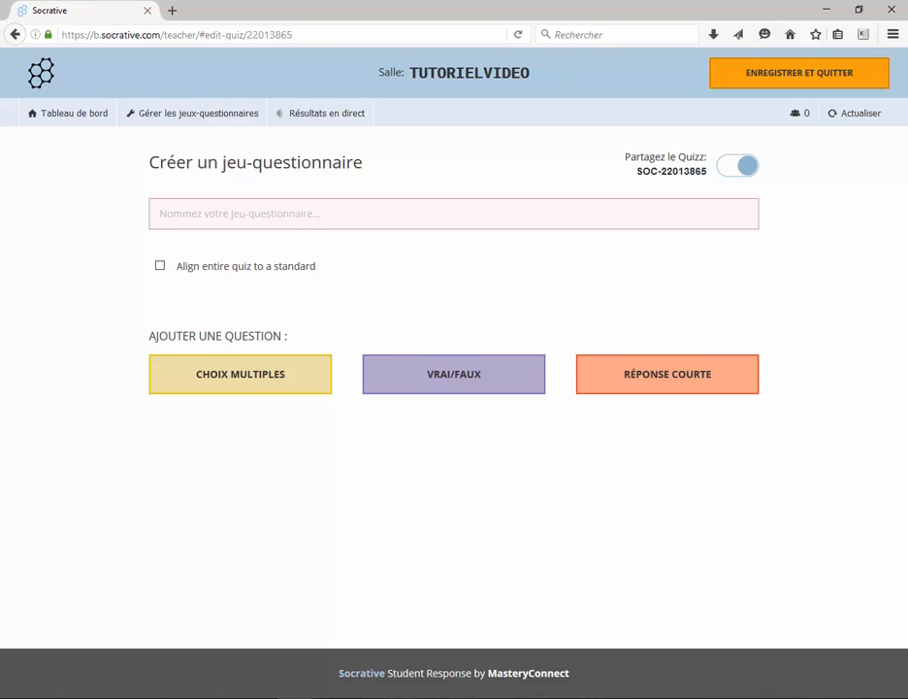
type("Quiz sur socrative")
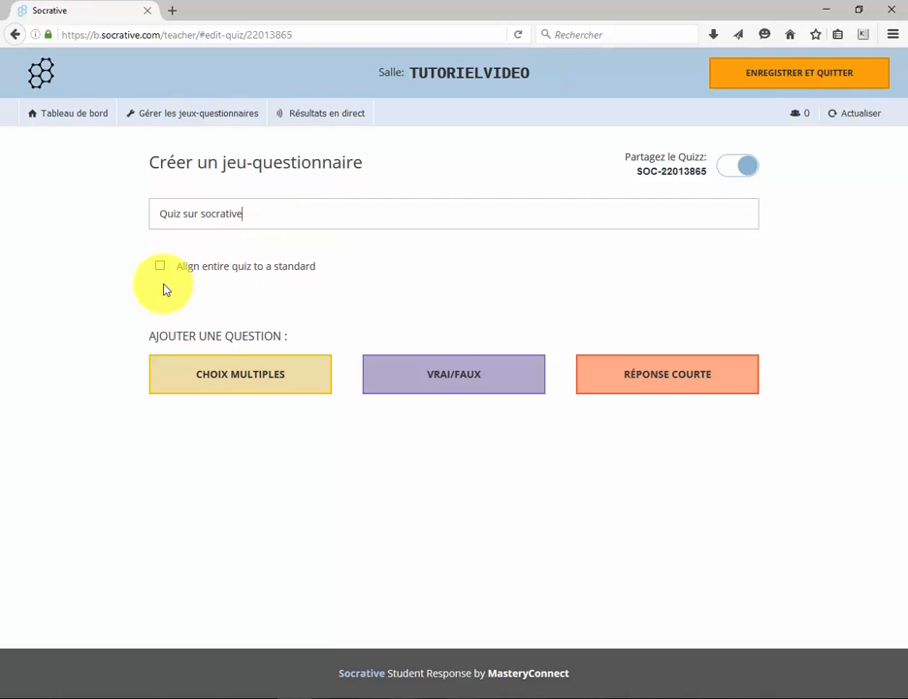
left_click(225, 378)
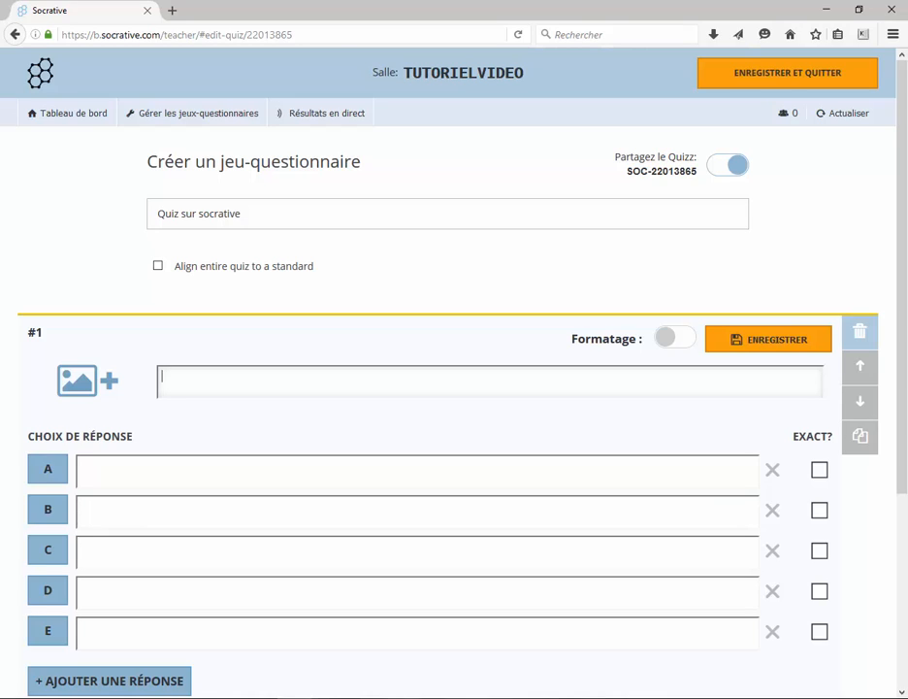
- Paste in the text for question #1, leaving answer A unmarked as correct
type("A quoi sert le site socrative.com ?")
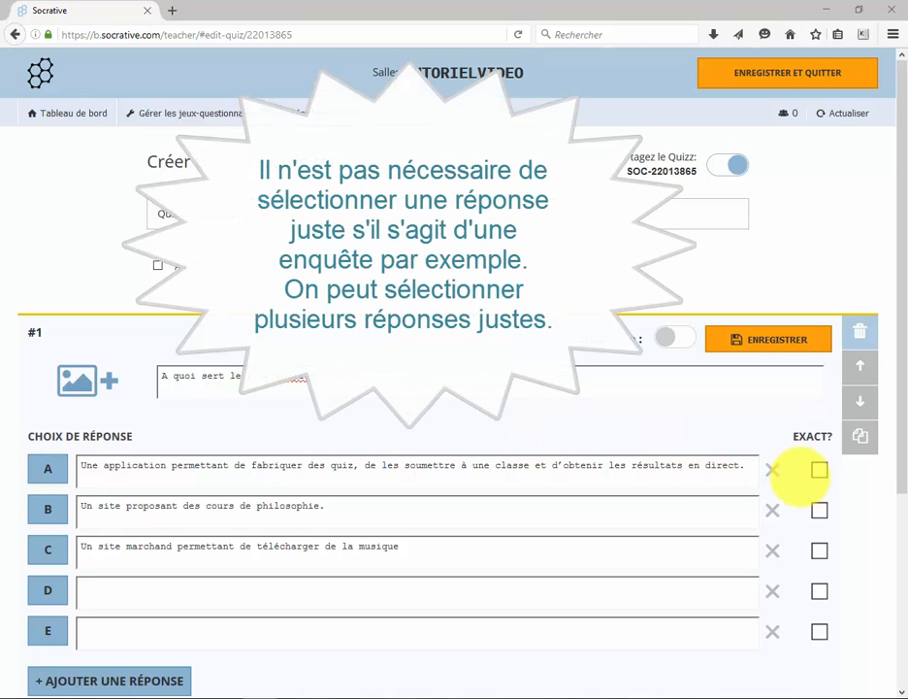
left_click(819, 469)
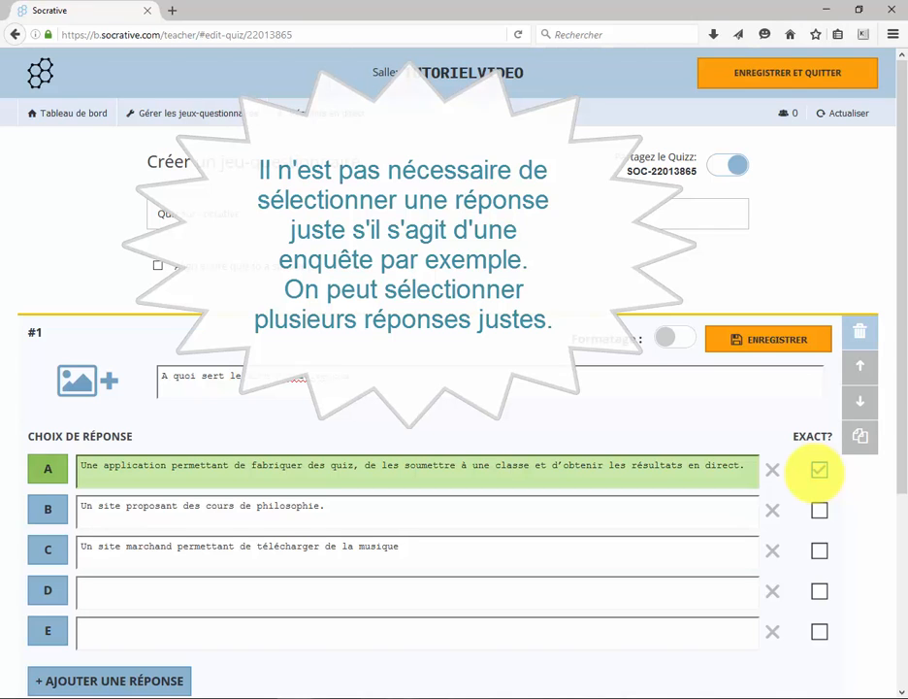
left_click(819, 470)
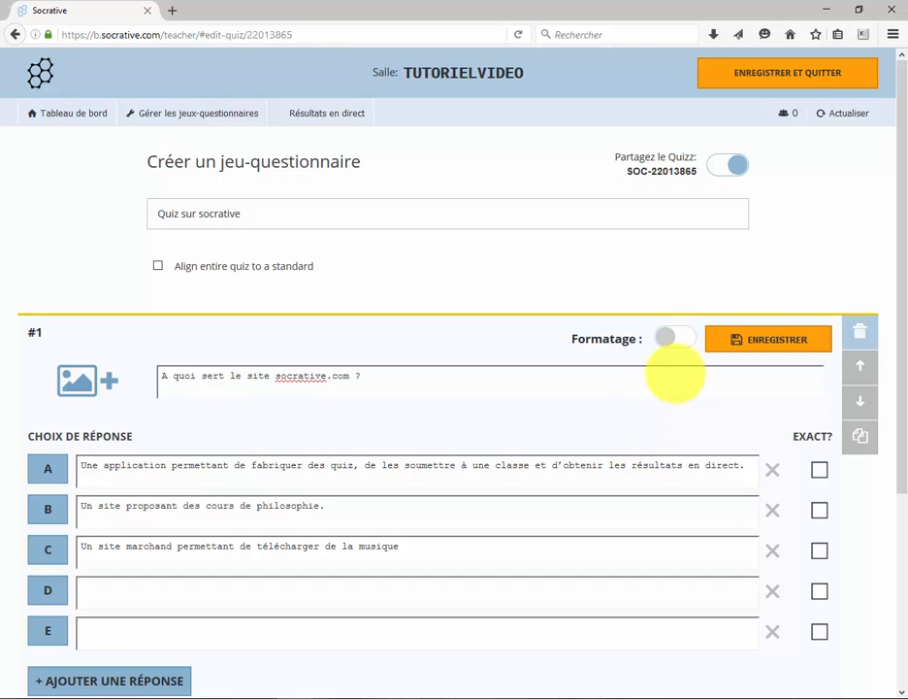
- Bold socrative.com in the question text and begin the answer explanation
left_click(679, 335)
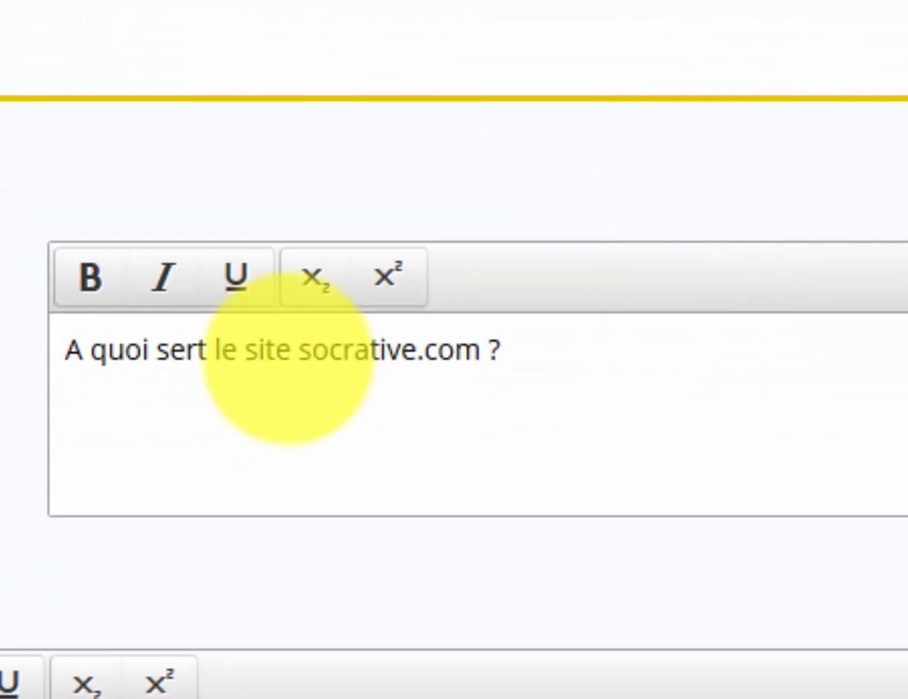
left_click_drag(243, 403, 308, 406)
left_click_drag(476, 359, 482, 351)
left_click(90, 278)
left_click(624, 455)
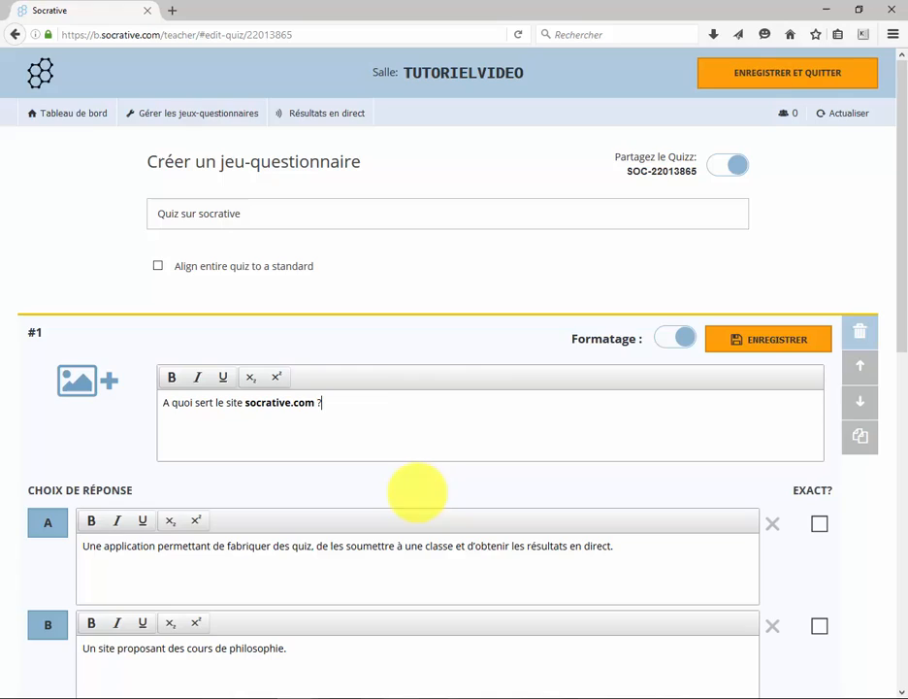
scroll(743, 597, "down", 5)
left_click(742, 597)
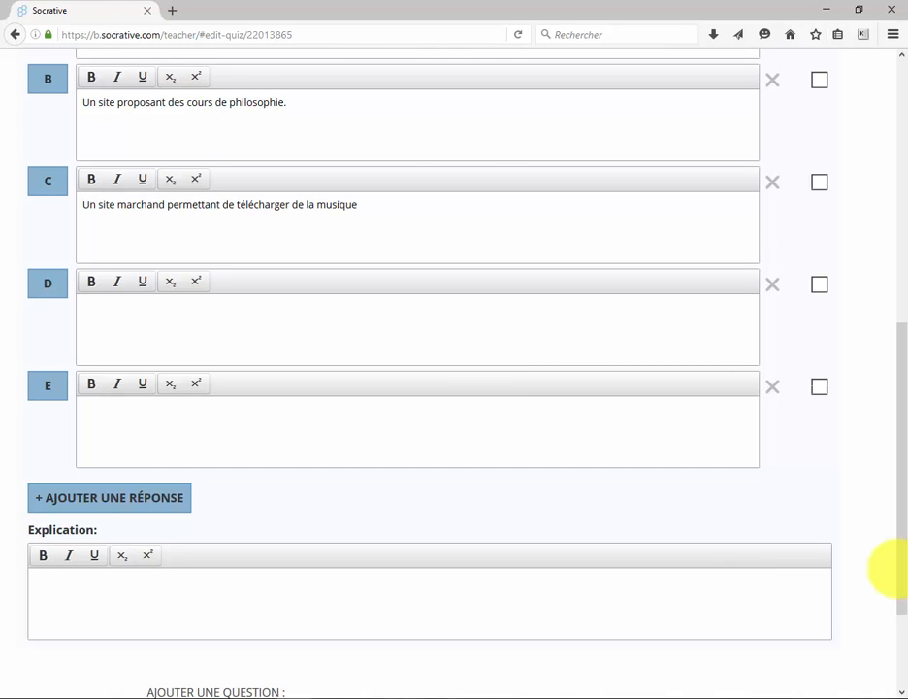
left_click_drag(895, 574, 901, 658)
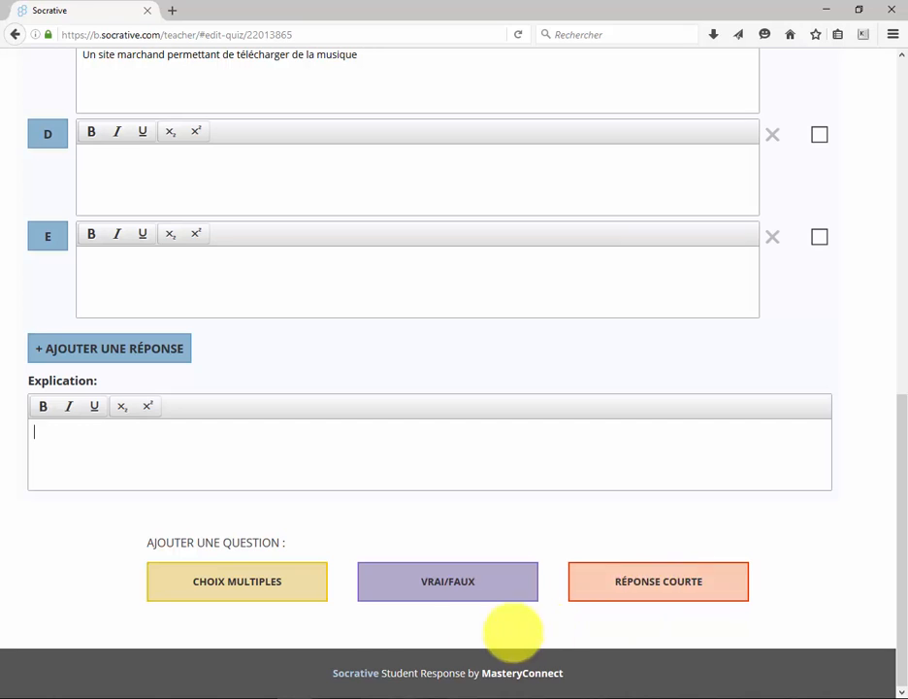
- Add true/false question #2 with Vrai correct and short-answer question #3 'Citez un avantage de Socrative'
left_click(458, 582)
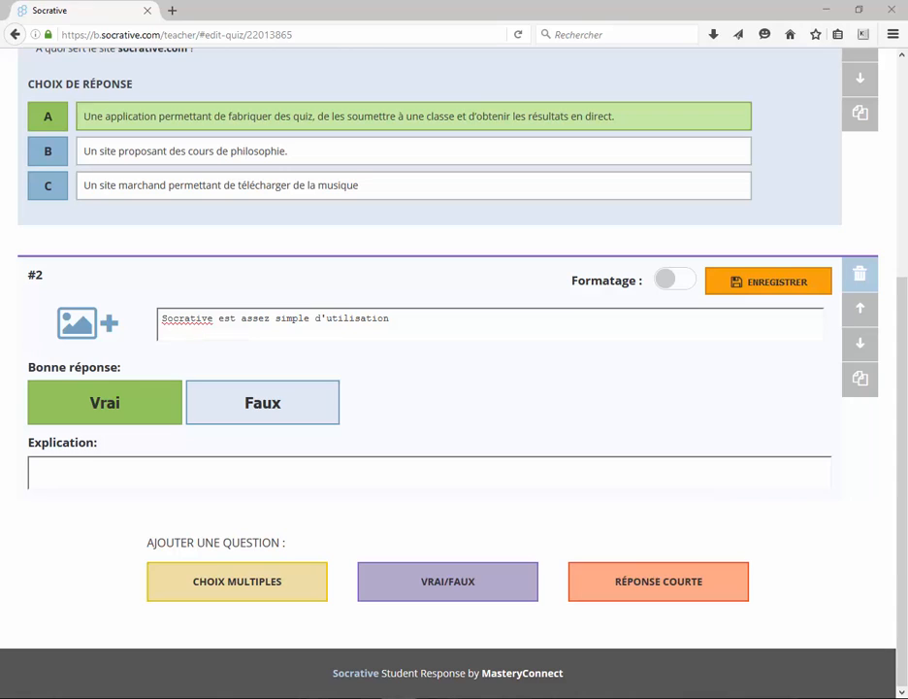
left_click(264, 420)
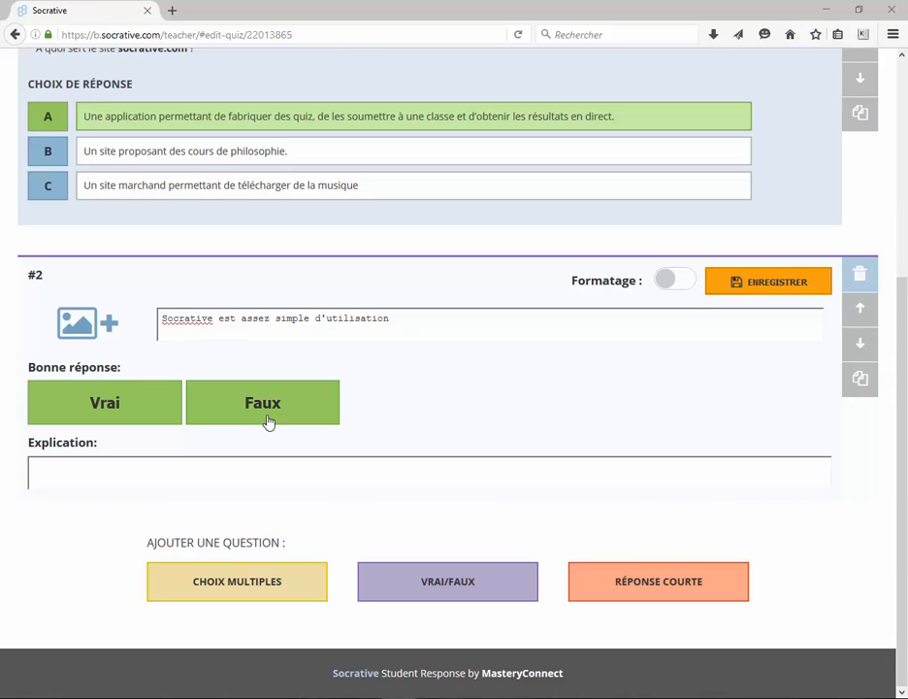
left_click(97, 411)
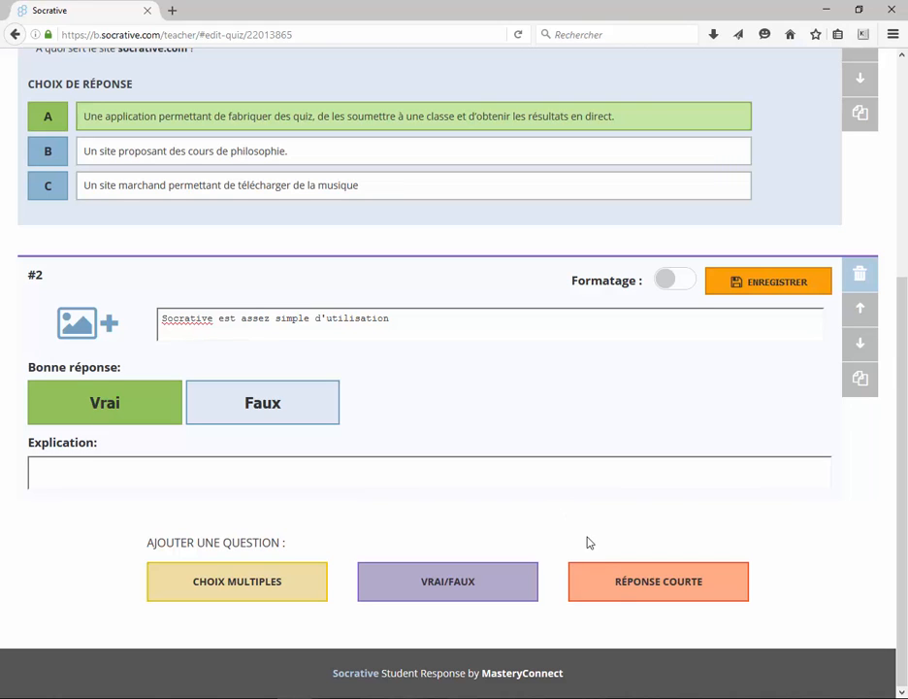
left_click(619, 587)
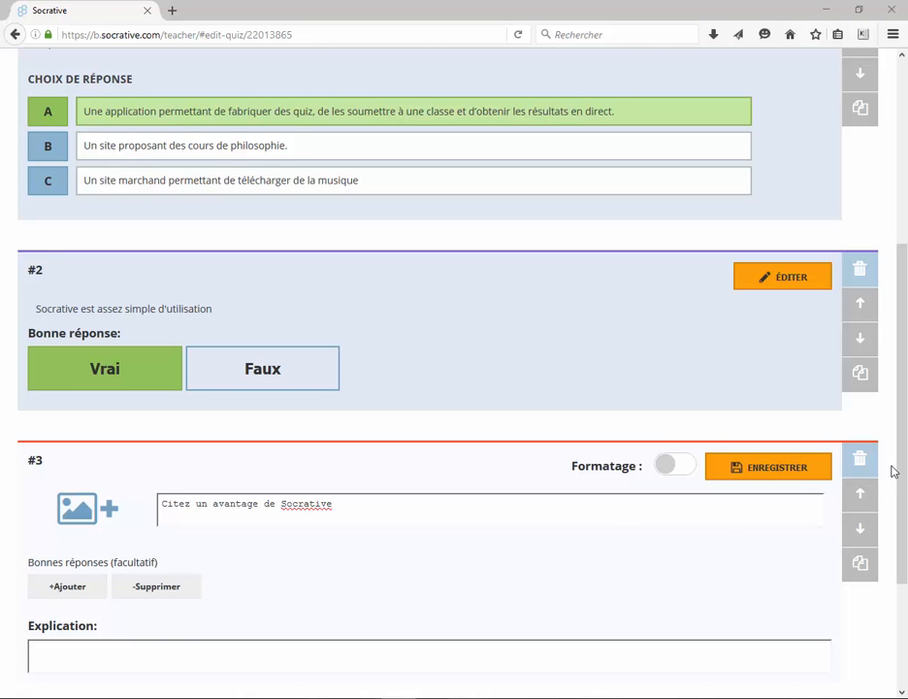
- Save 'Quiz sur socrative' with Enregistrer et quitter
left_click_drag(898, 475, 902, 281)
left_click(800, 76)
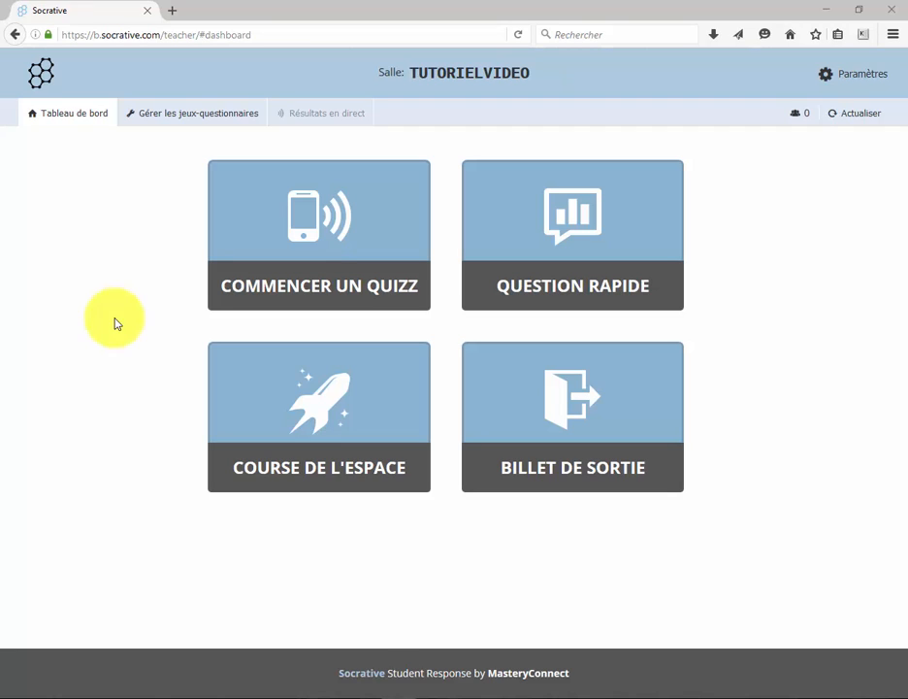
- Choose 'Quiz sur socrative' from the Commencer un quizz list
left_click(312, 264)
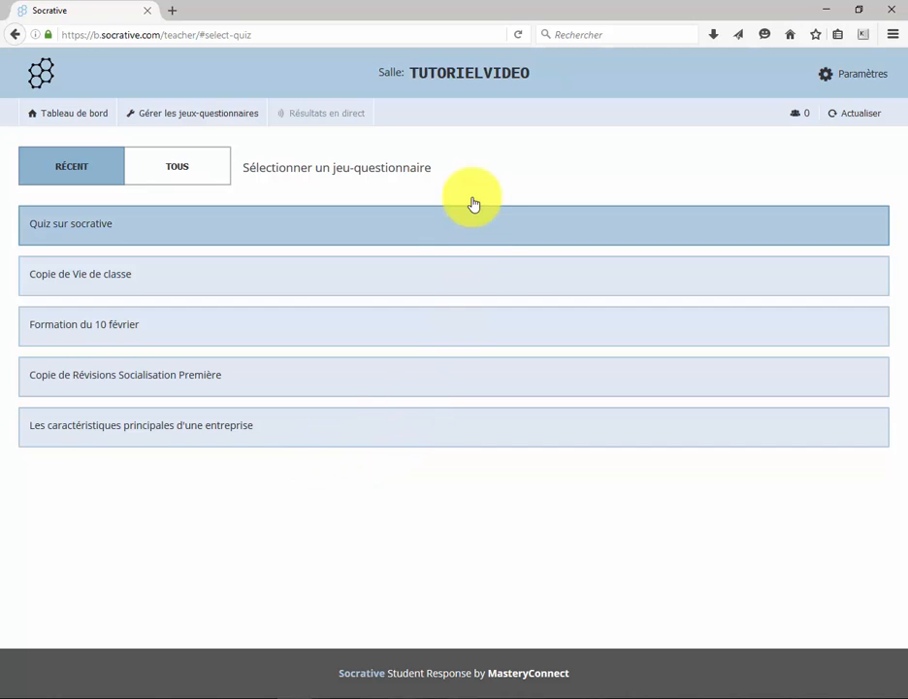
left_click(438, 221)
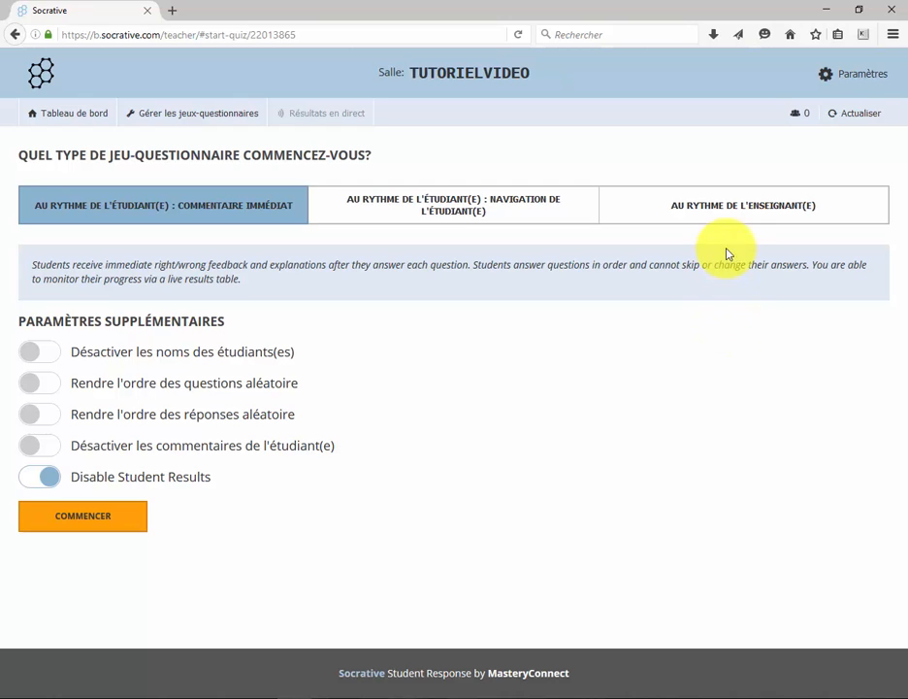
- Start 'Quiz sur socrative' in Au rythme de l'enseignant(e) mode
left_click(735, 209)
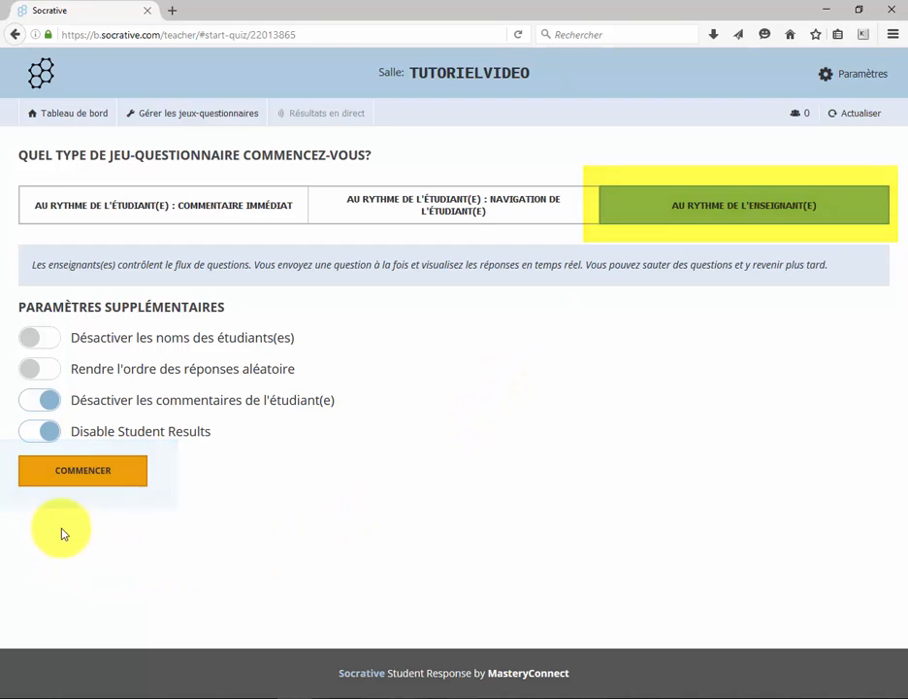
left_click(66, 477)
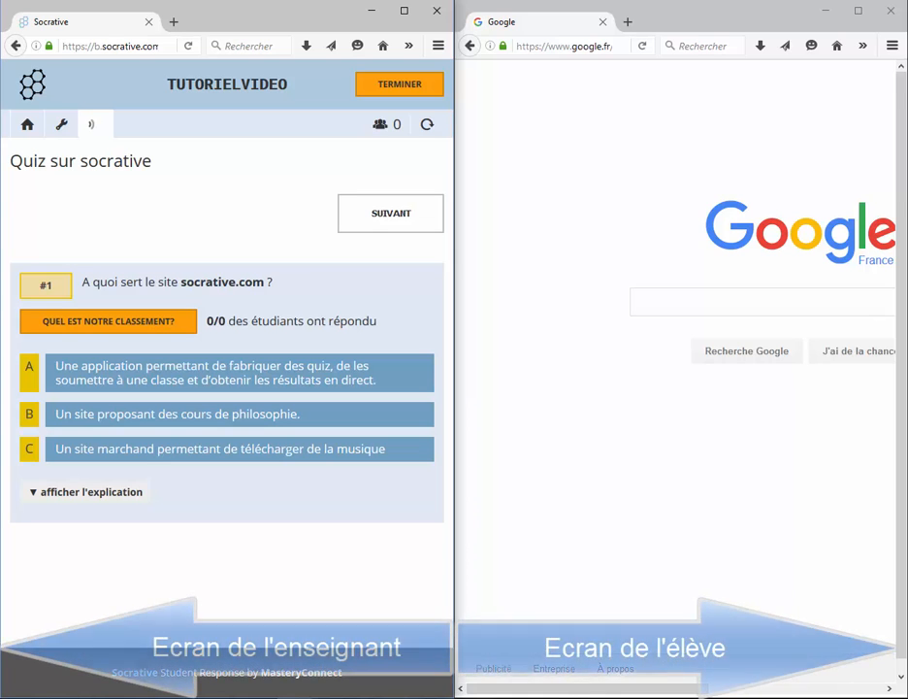
- Go to the socrative.com site in the student's browser window
left_click(562, 46)
type("socrative.com/")
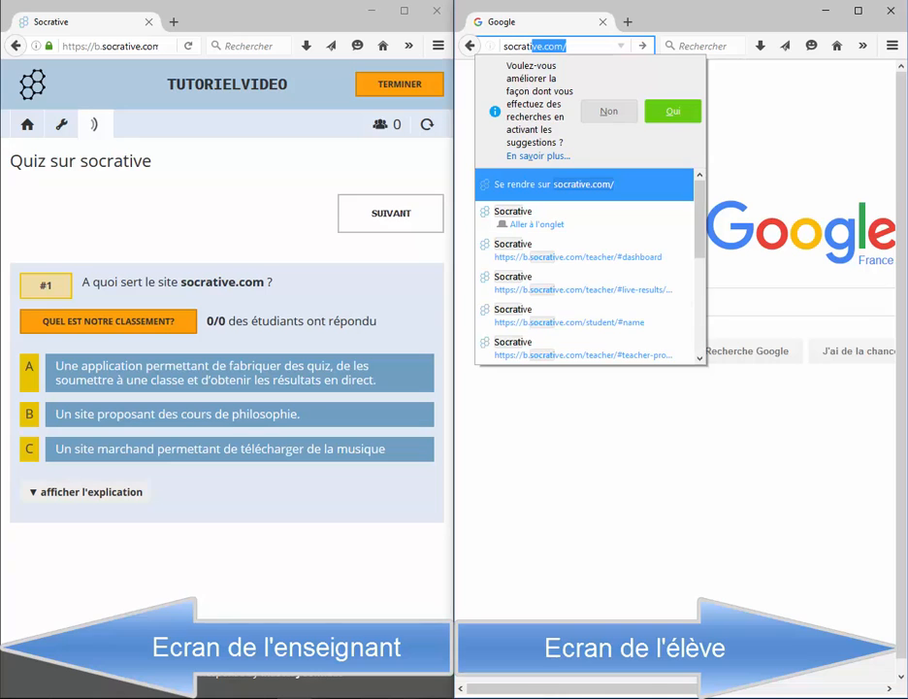
key("Return")
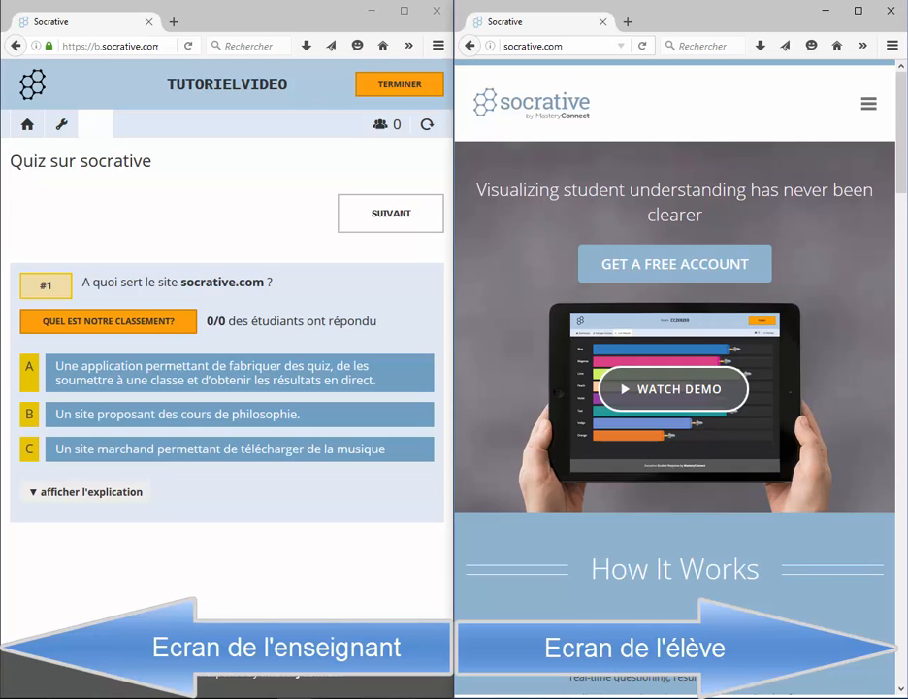
left_click(868, 105)
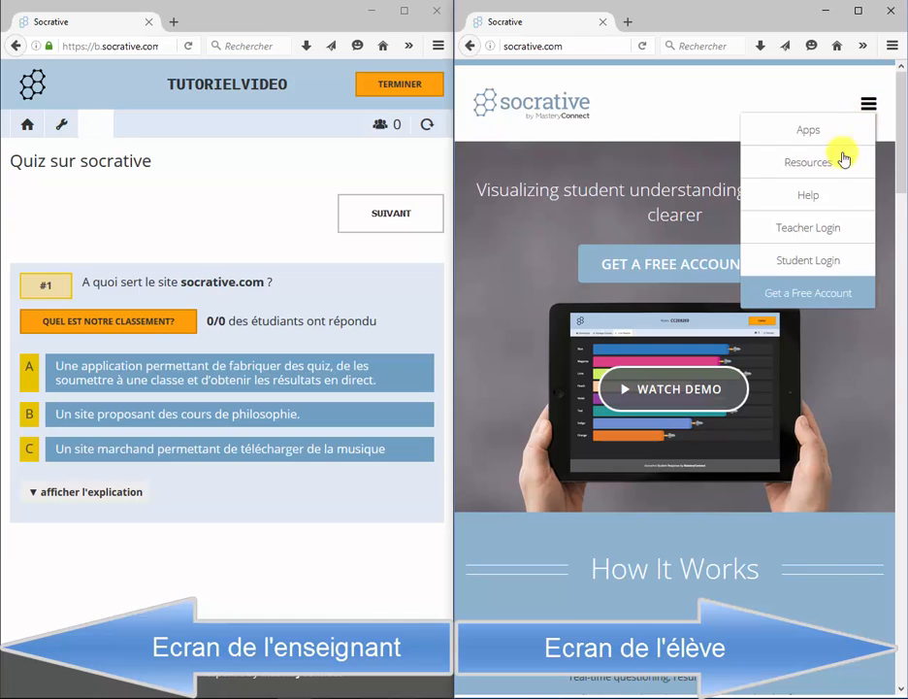
left_click(815, 259)
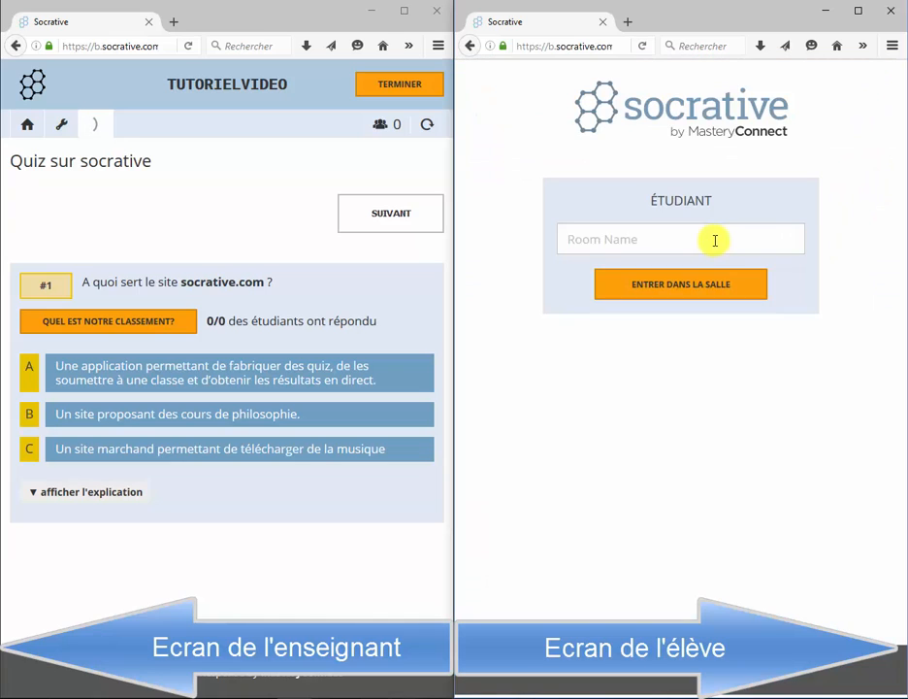
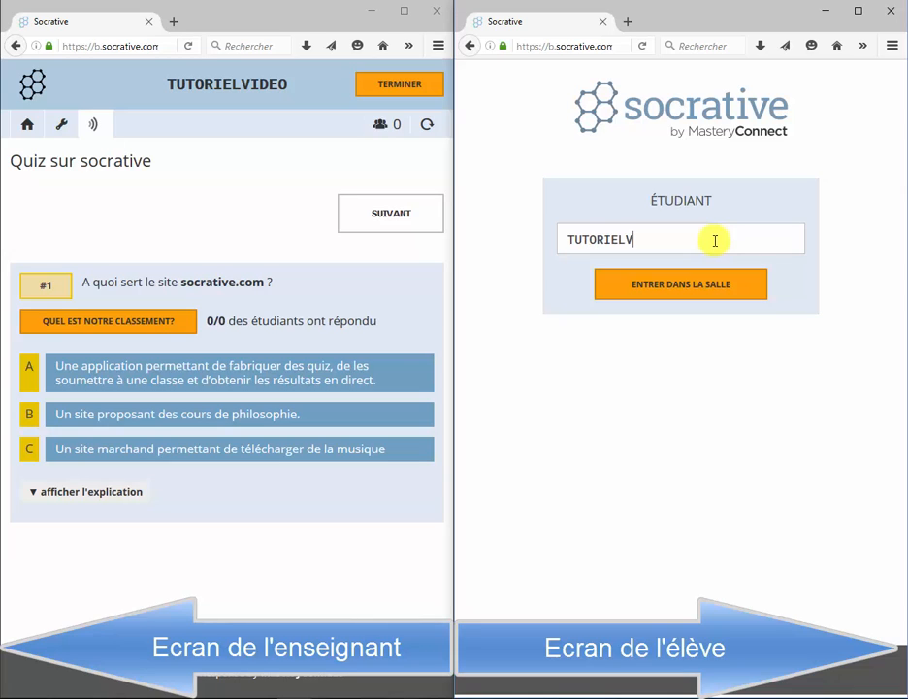
left_click(705, 281)
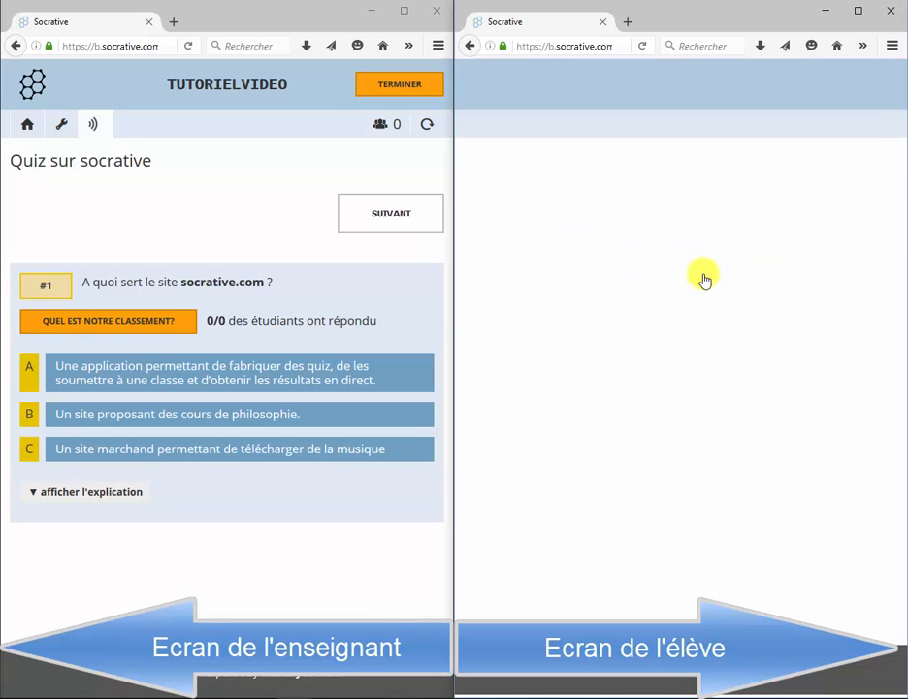
left_click(625, 253)
type("Fred")
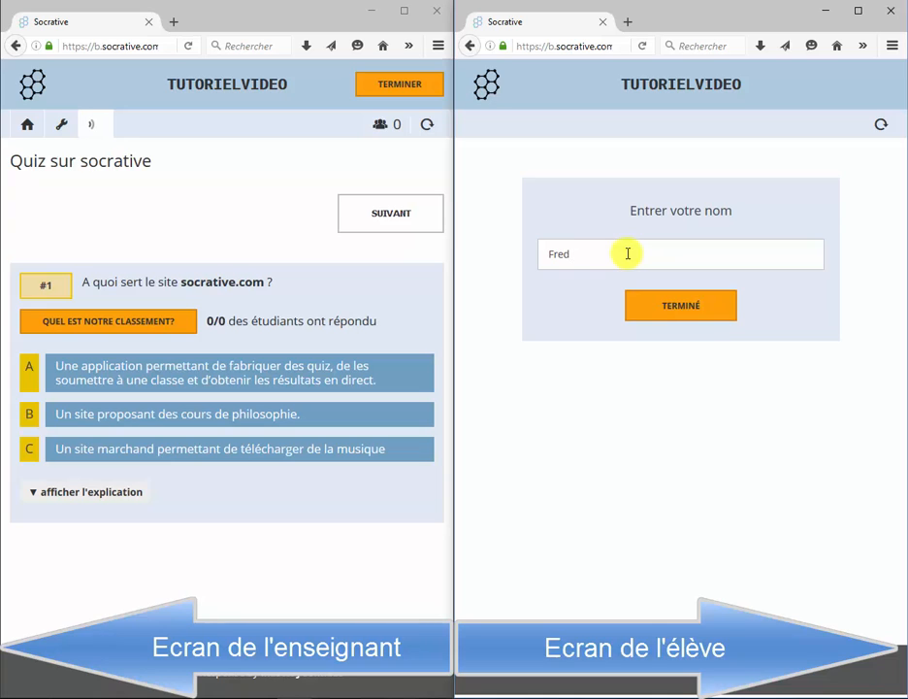
type(" A")
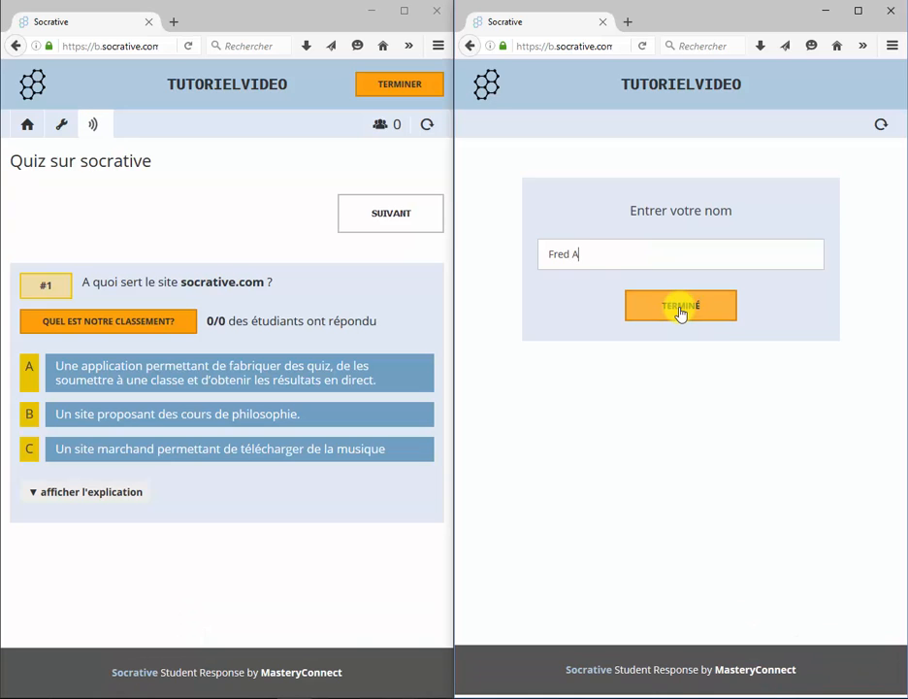
- Enter the quiz as the student, submit answer A to question #1, and show results (A 100%)
left_click(680, 307)
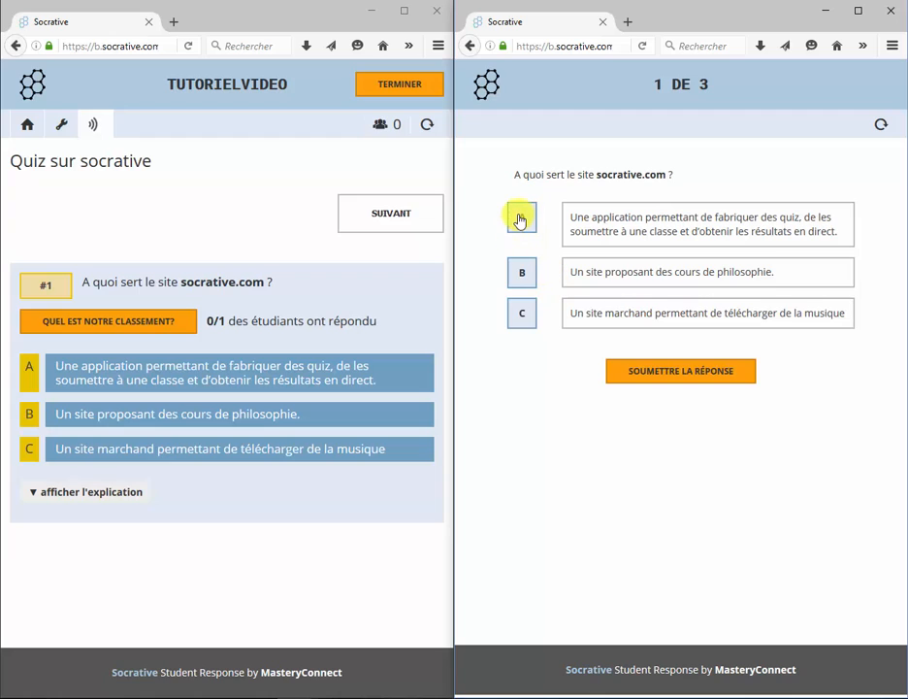
left_click(520, 220)
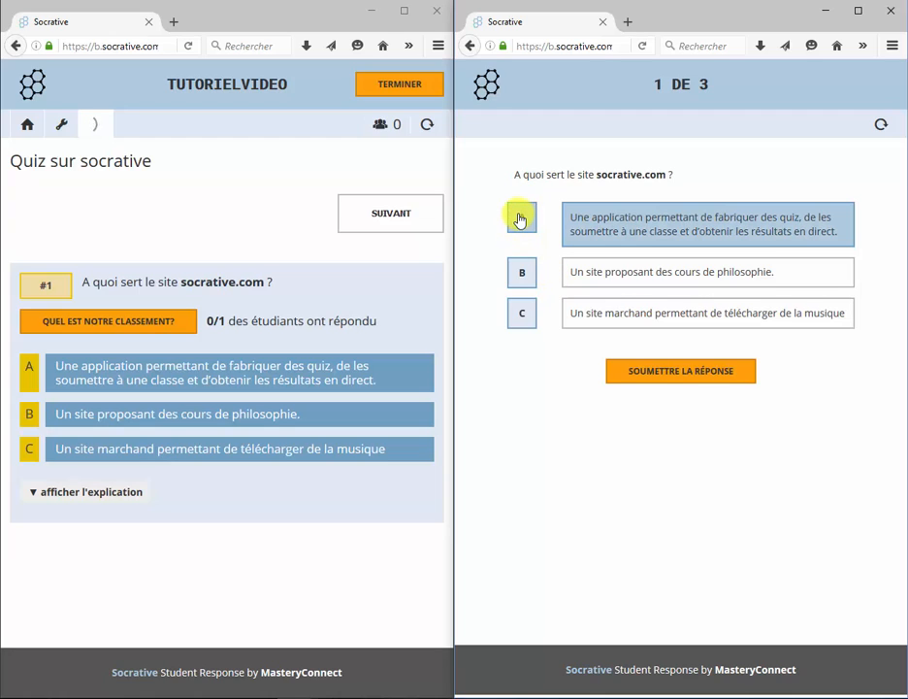
left_click(690, 375)
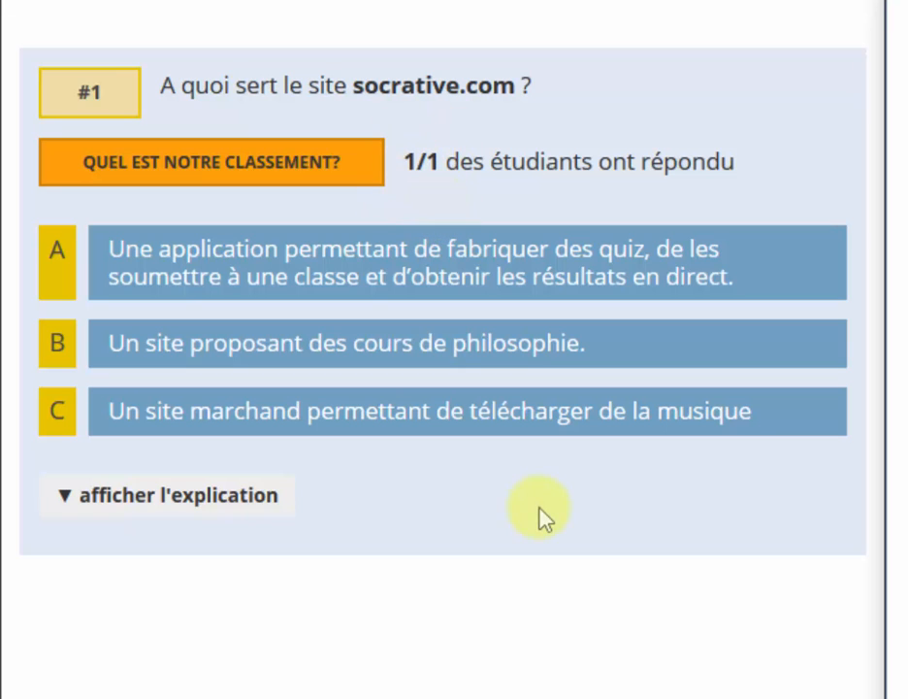
left_click(260, 177)
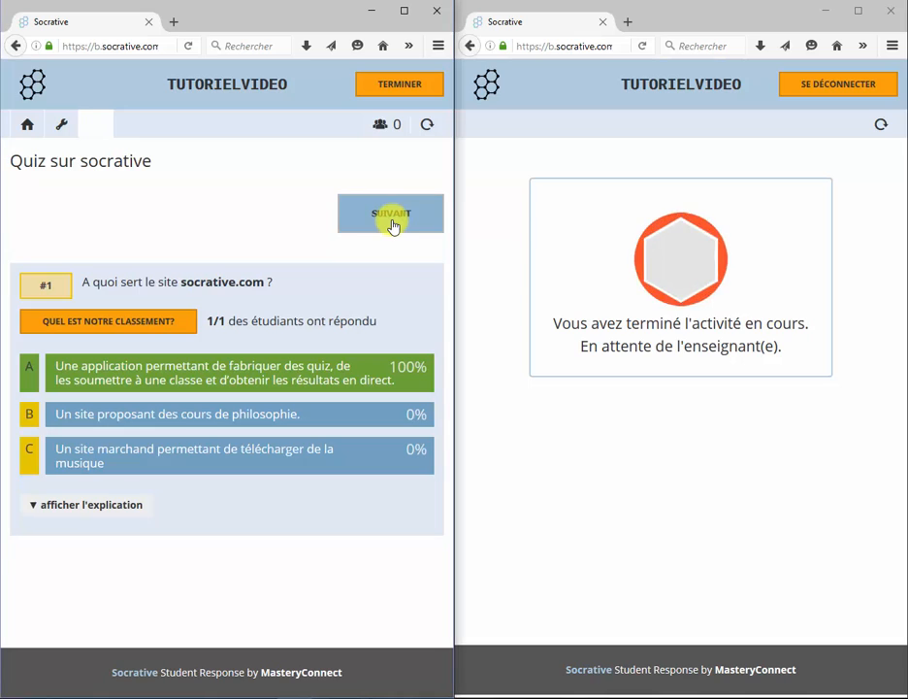
- Advance to question #2, submit Vrai as the student, and show results with Vrai at 100%
left_click(392, 226)
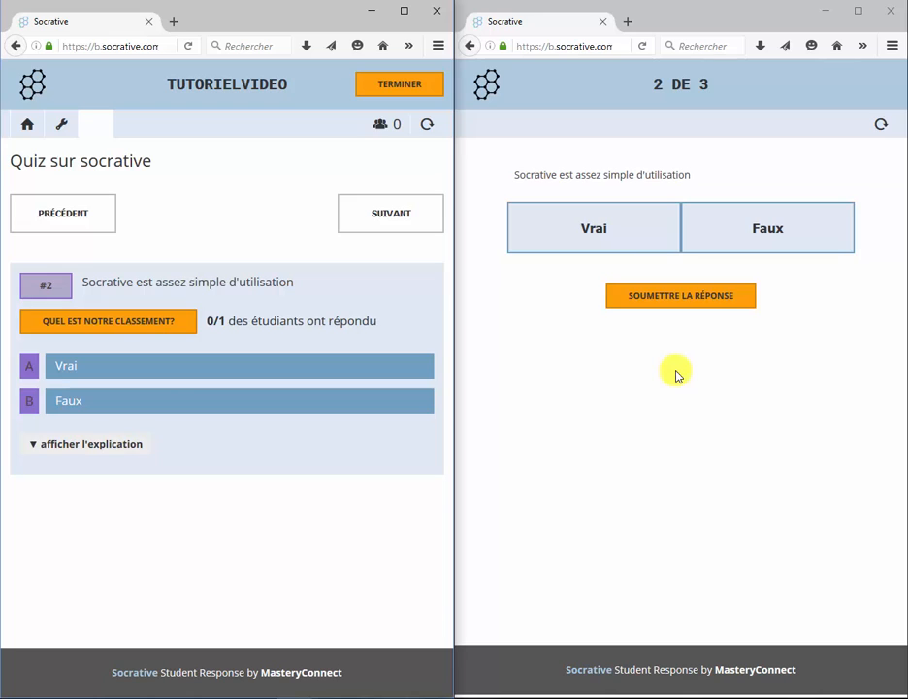
left_click(575, 223)
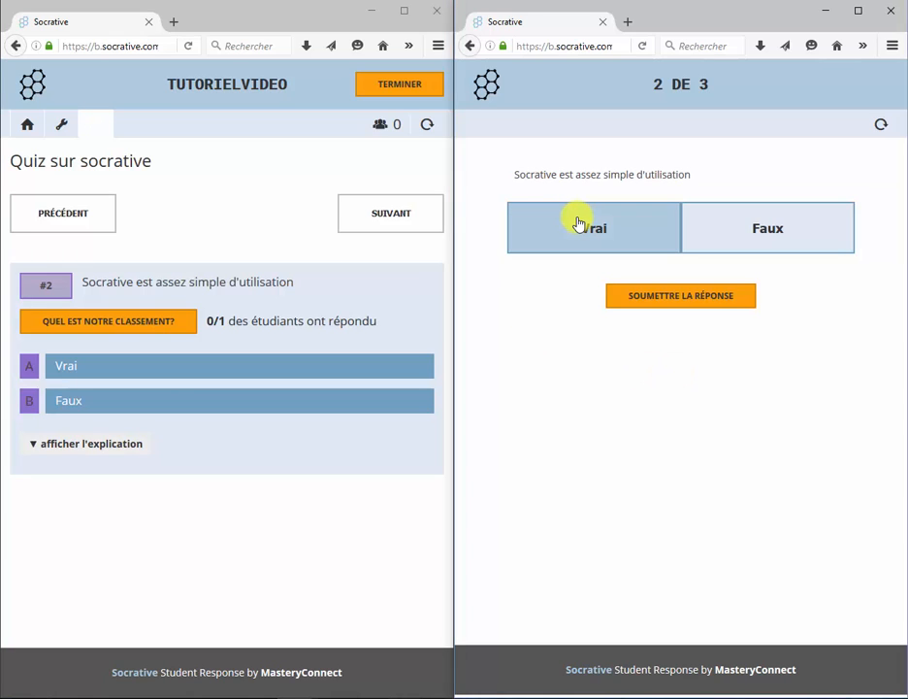
left_click(680, 296)
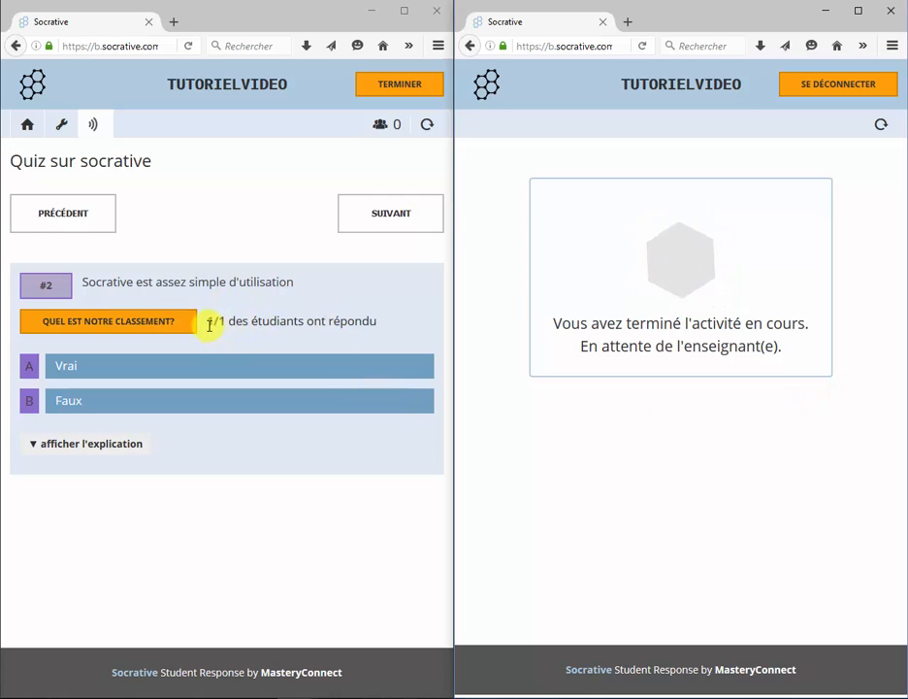
left_click(117, 324)
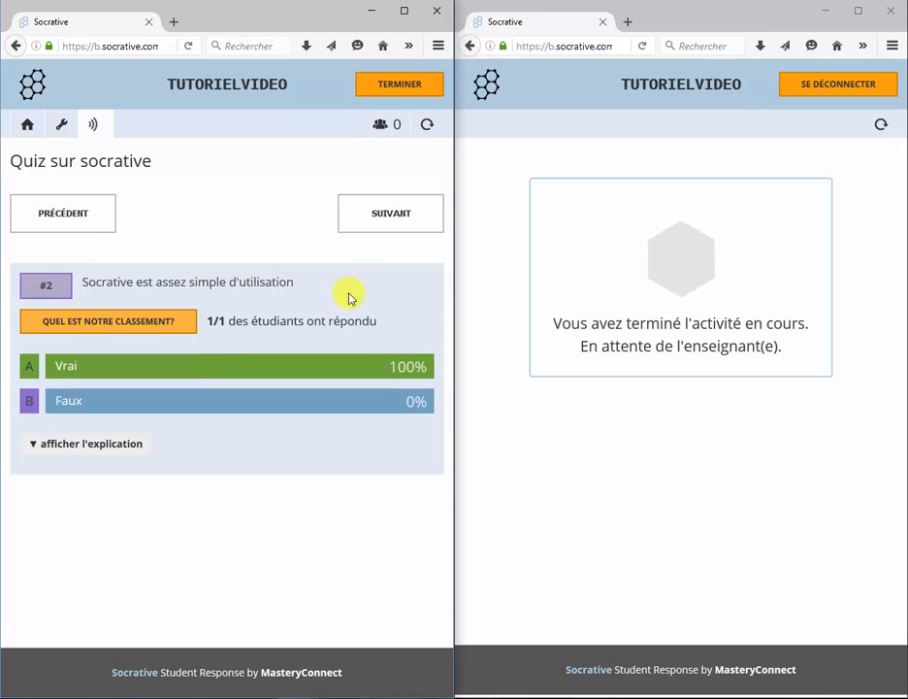
- Advance to question #3, submit 'La simplicité' as the student, hide it, and request student logout
left_click(392, 209)
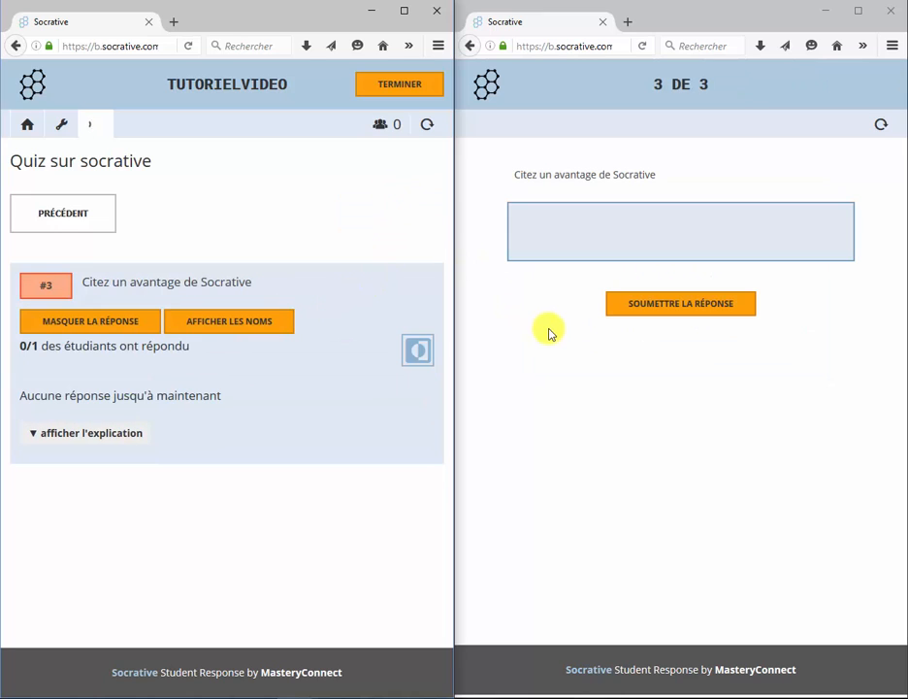
left_click(584, 223)
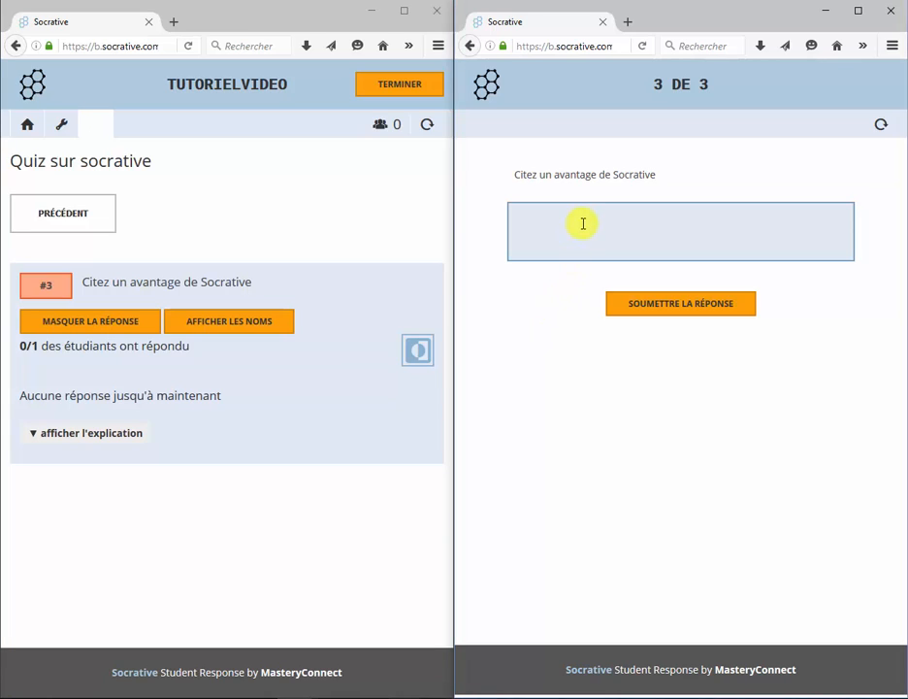
type("La simplicité")
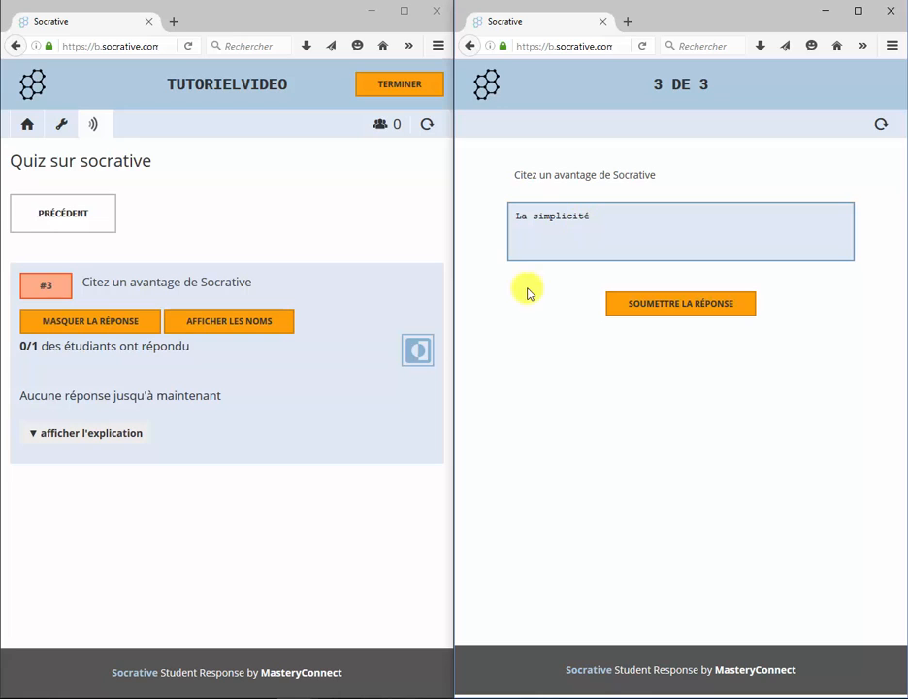
left_click(655, 309)
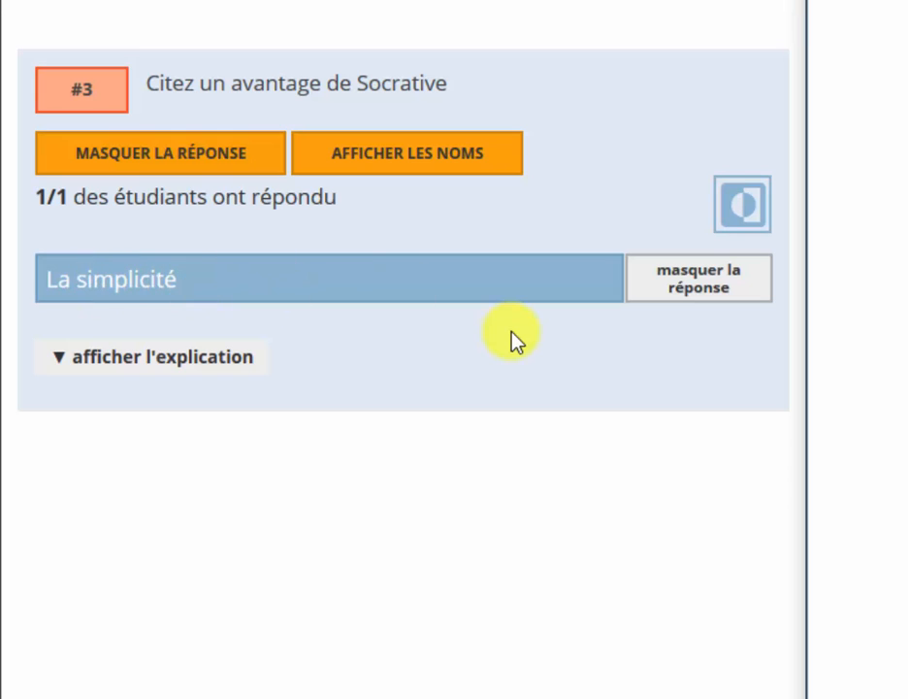
left_click(740, 289)
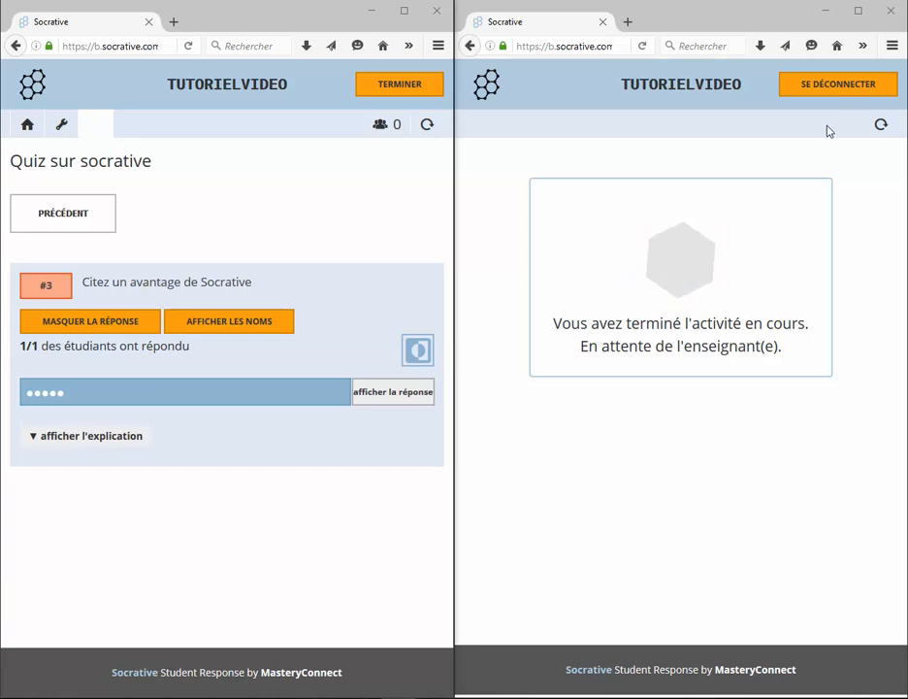
left_click(837, 93)
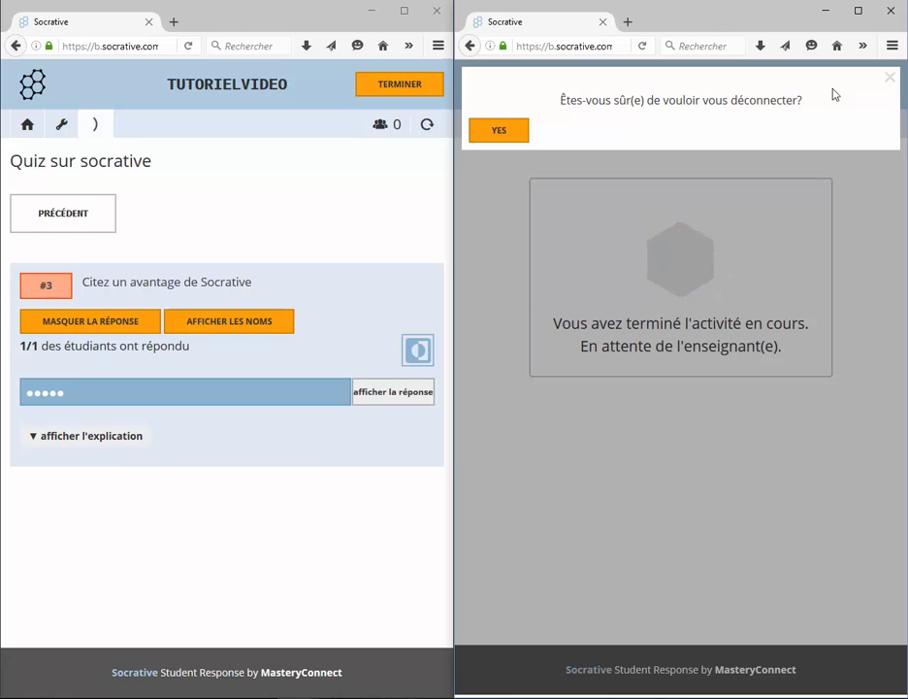
- Confirm the student logout, end the quiz, and open the final results table showing A, Vrai, La simplicité
left_click(517, 134)
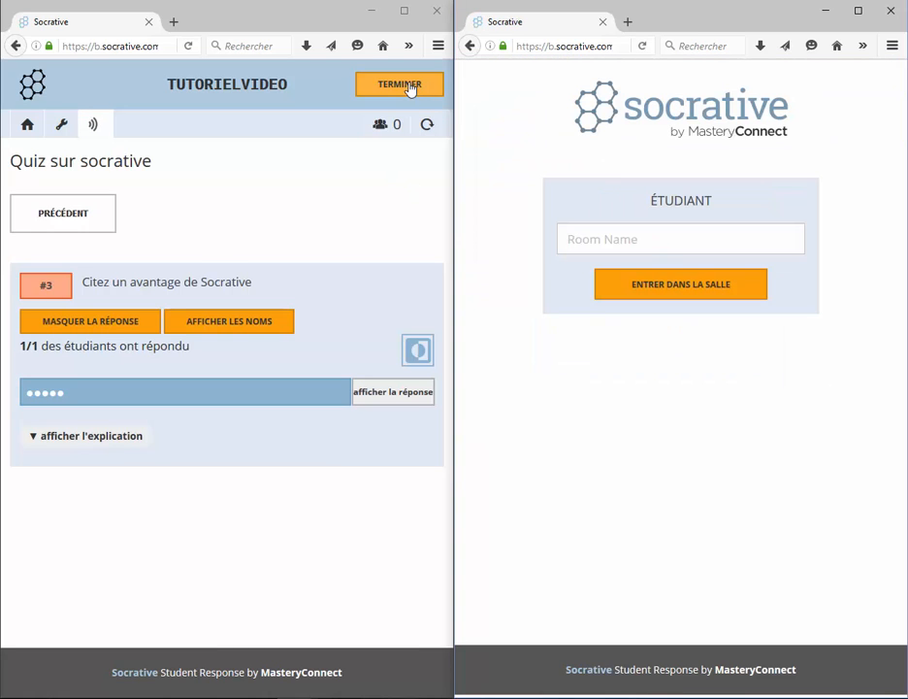
left_click(410, 88)
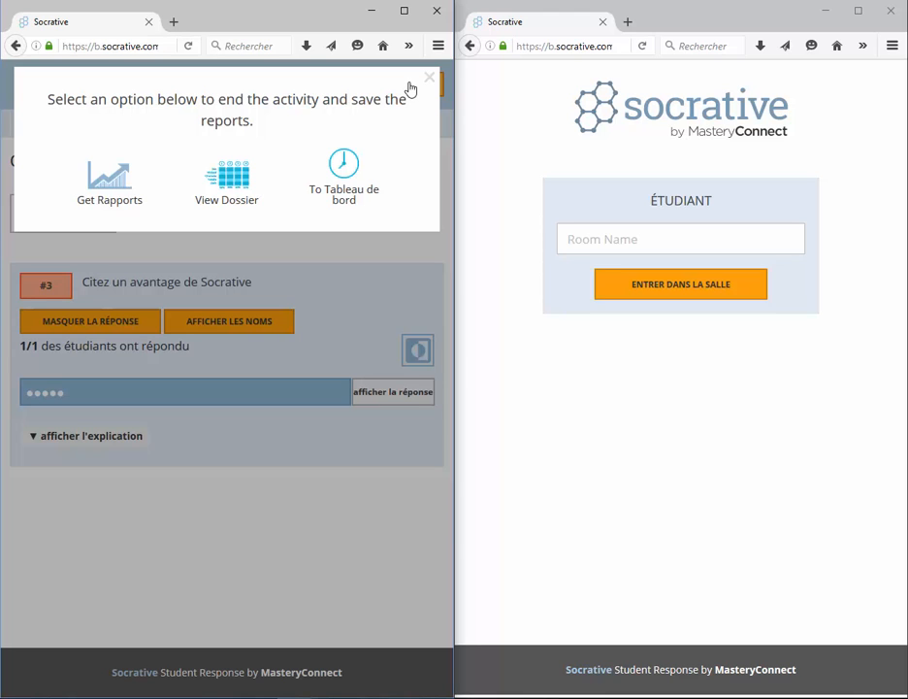
left_click(403, 11)
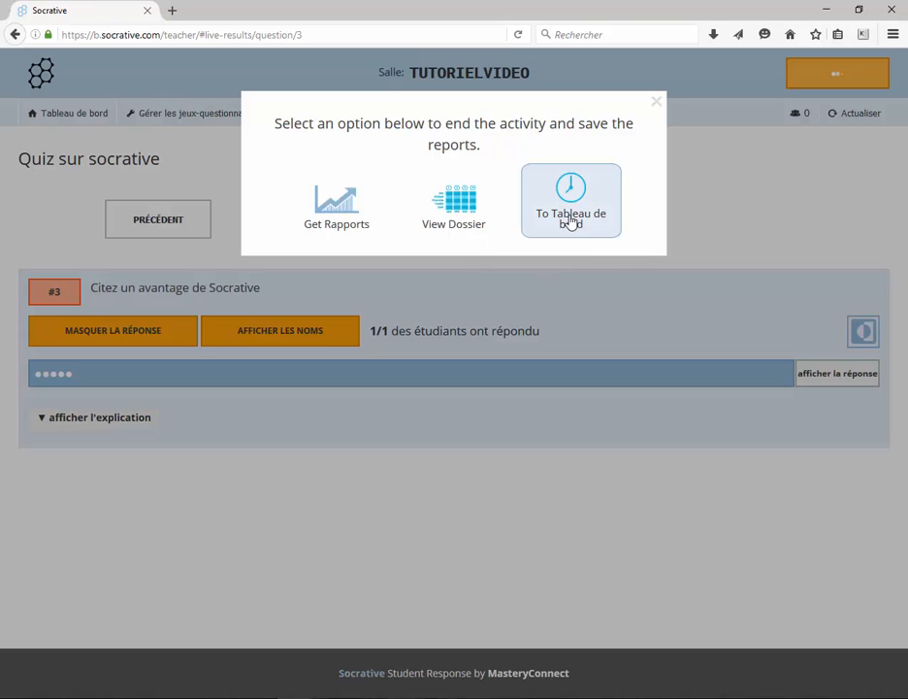
left_click(330, 197)
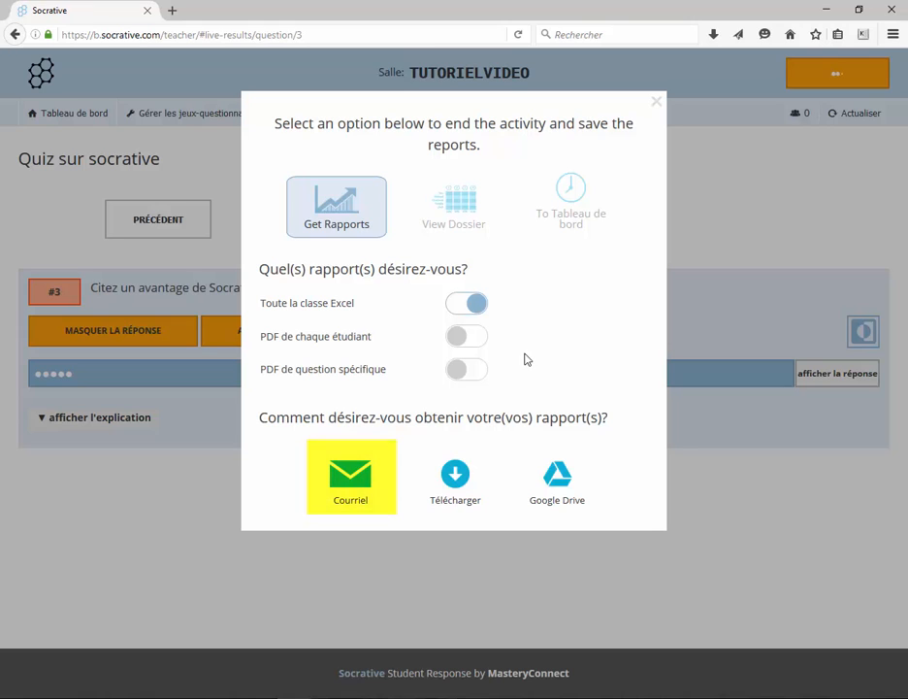
left_click(454, 212)
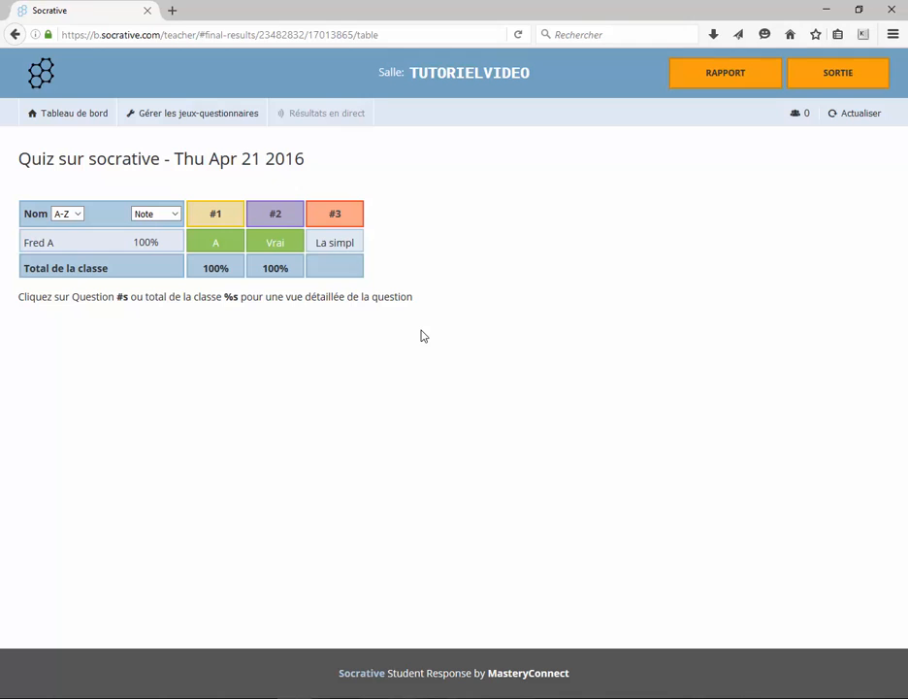
- Inspect question #1's final class results (A at 100%) and return to the results table
left_click(219, 218)
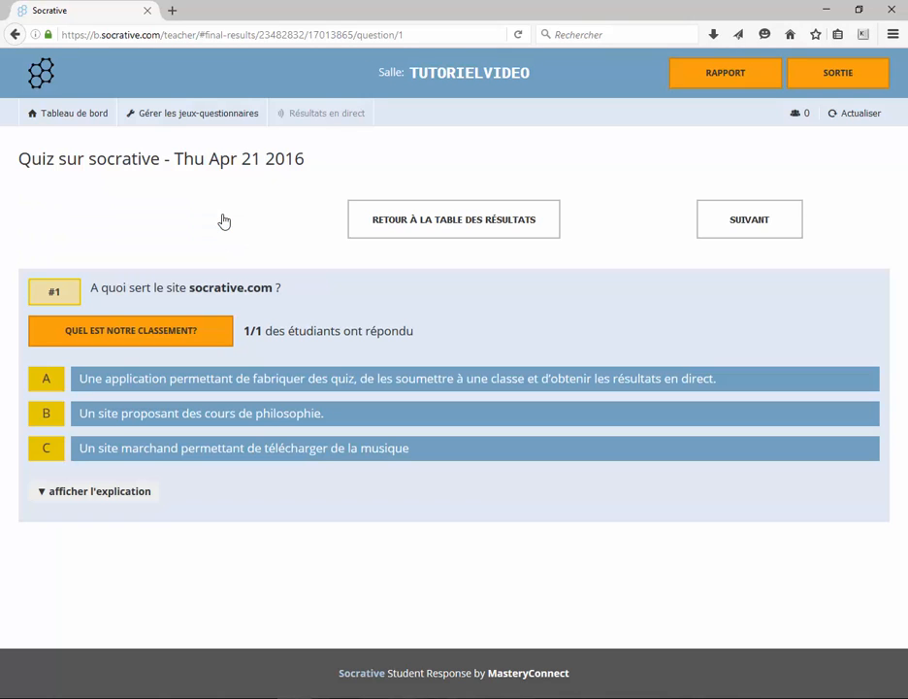
left_click(183, 345)
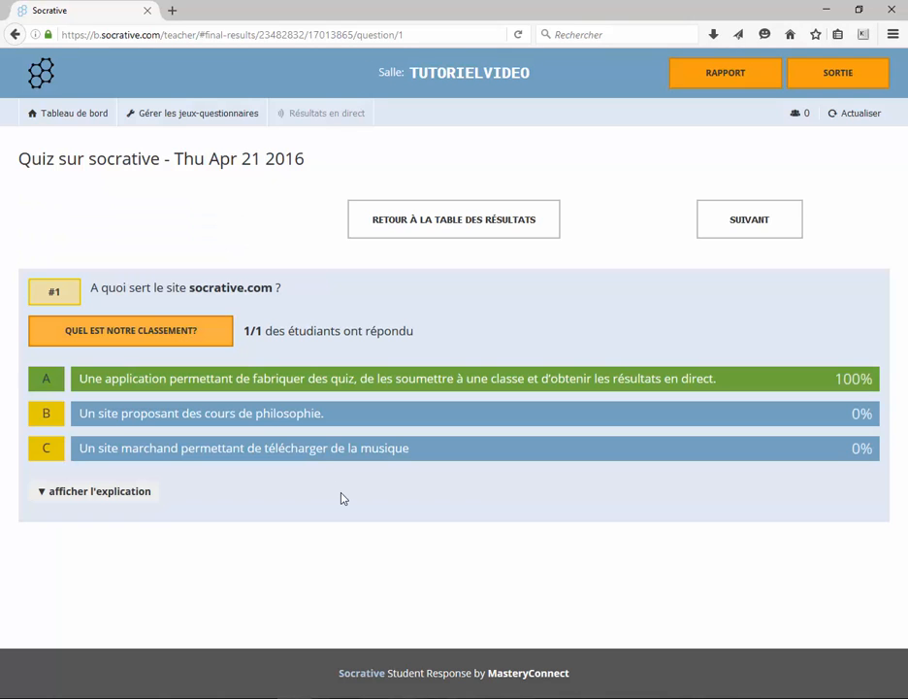
left_click(456, 232)
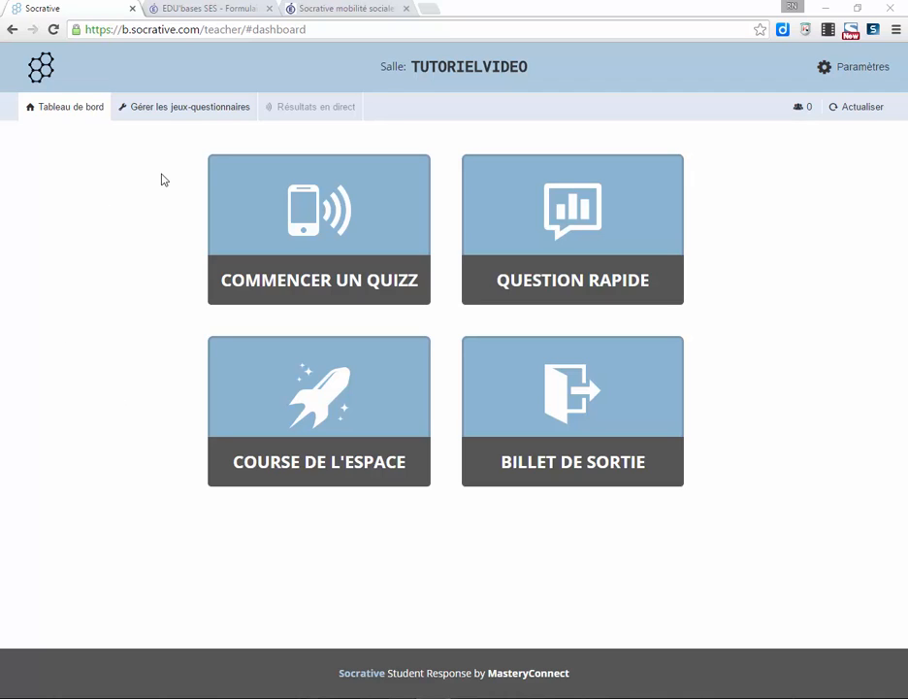
- Open the Importer un jeu-questionnaire page from quiz management, then return to the EDU'bases SES results
left_click(186, 114)
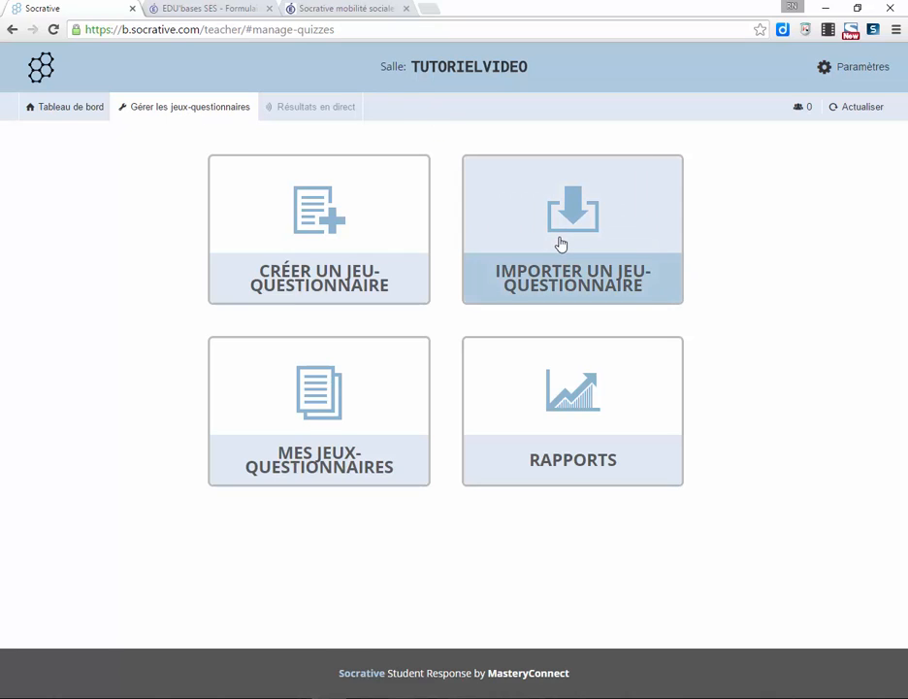
left_click(611, 249)
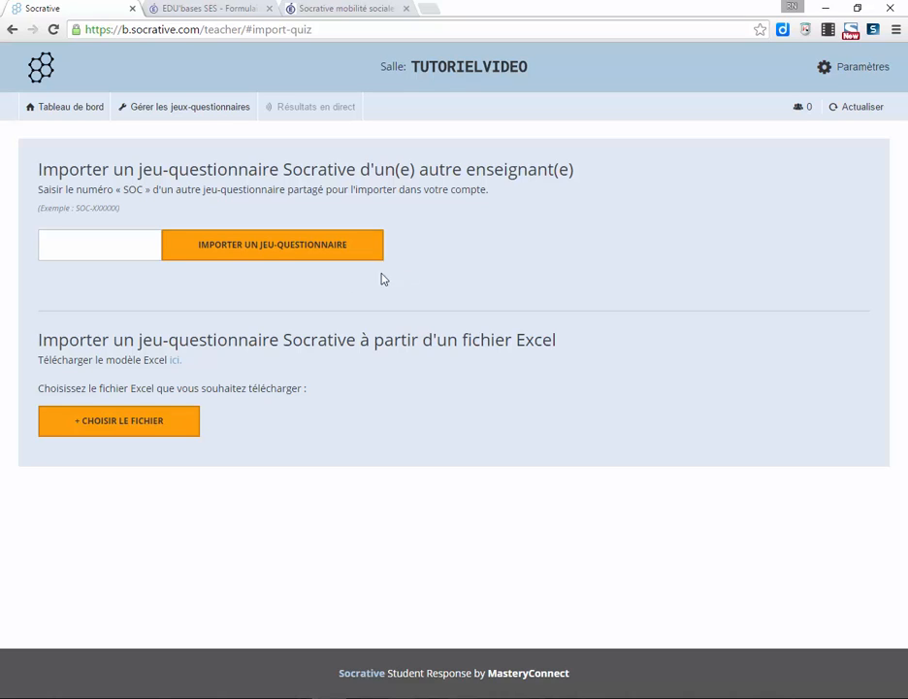
left_click(215, 10)
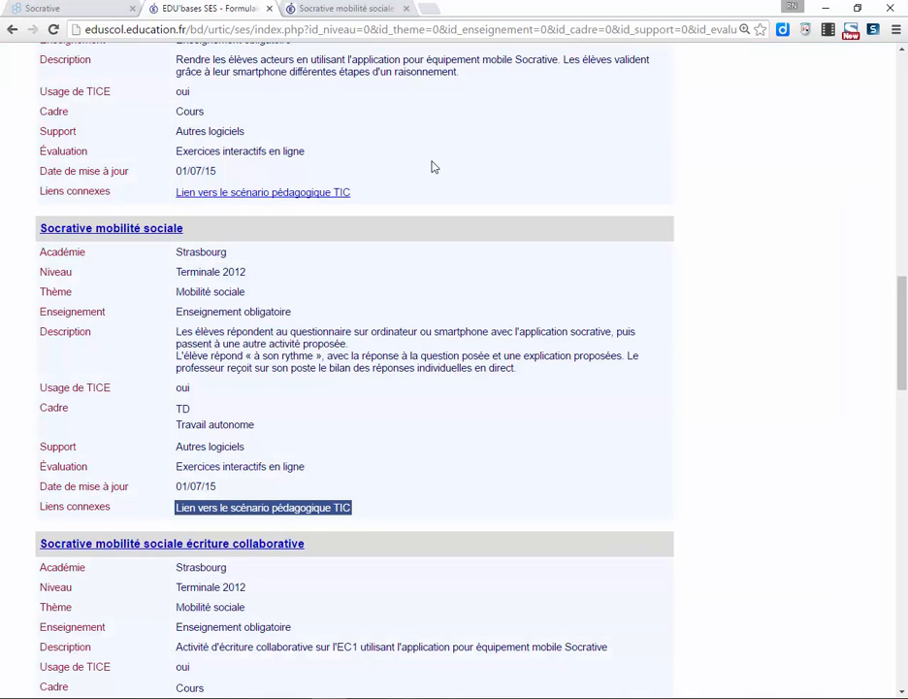
- Browse the EDU'bases Socrative listings and open the Strasbourg 'Socrative mobilité sociale' page
scroll(892, 342, "up", 10)
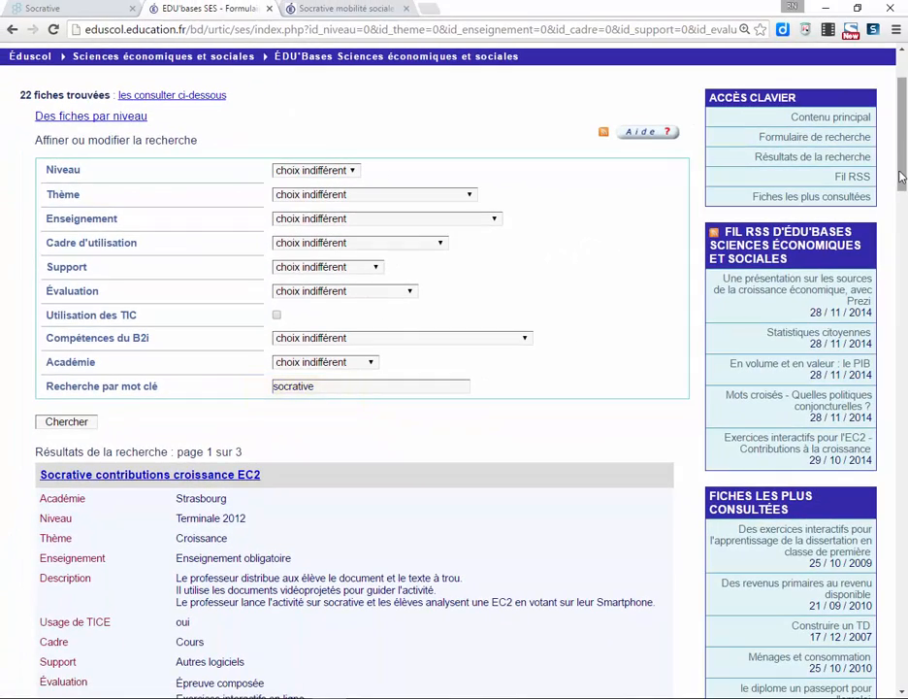
left_click_drag(900, 177, 902, 369)
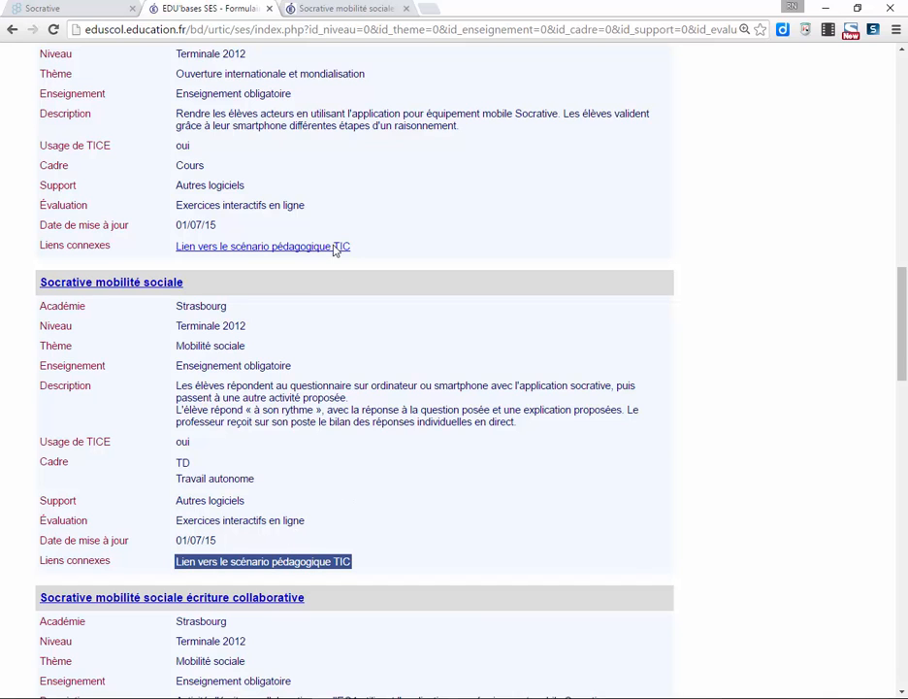
left_click(354, 11)
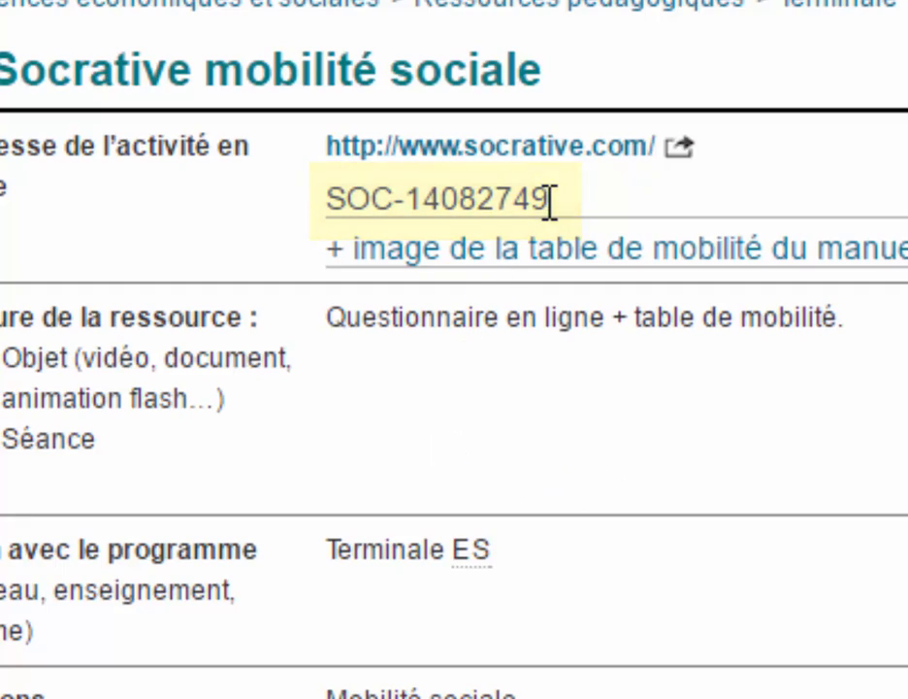
- Select the share code SOC-14082749 and return to Socrative's import page
left_click_drag(550, 201, 328, 199)
key("ctrl+c")
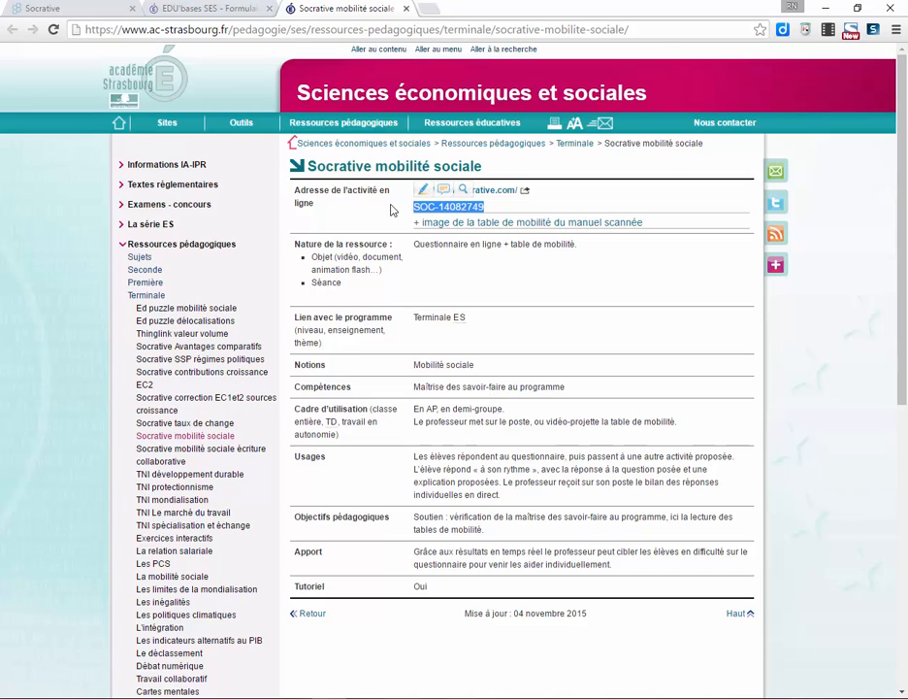
left_click(41, 9)
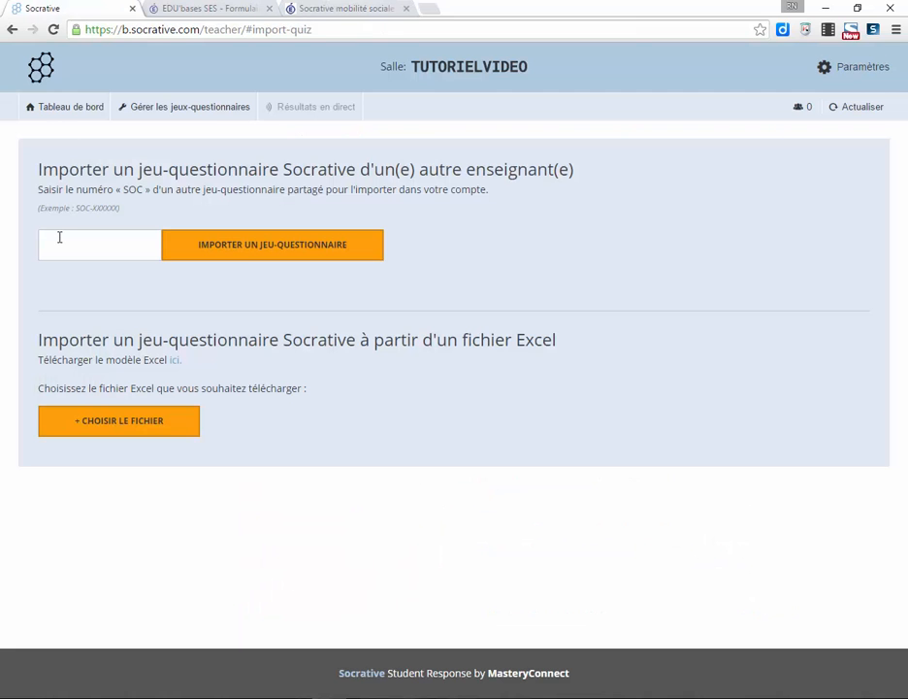
- Paste SOC-14082749, import the shared quiz, dismiss the success message, and reopen quiz management
key("ctrl+v")
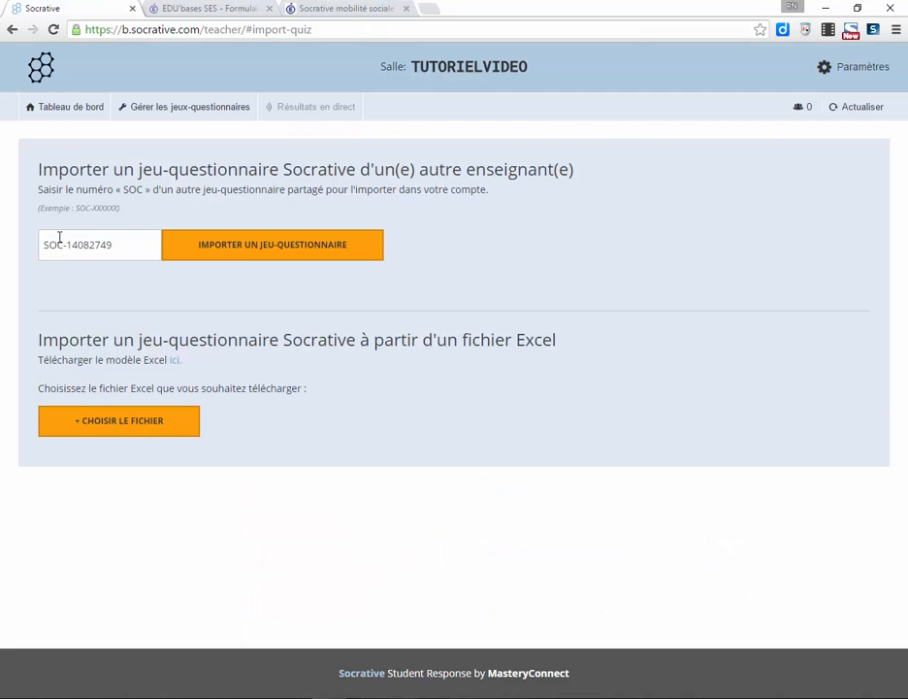
left_click(254, 248)
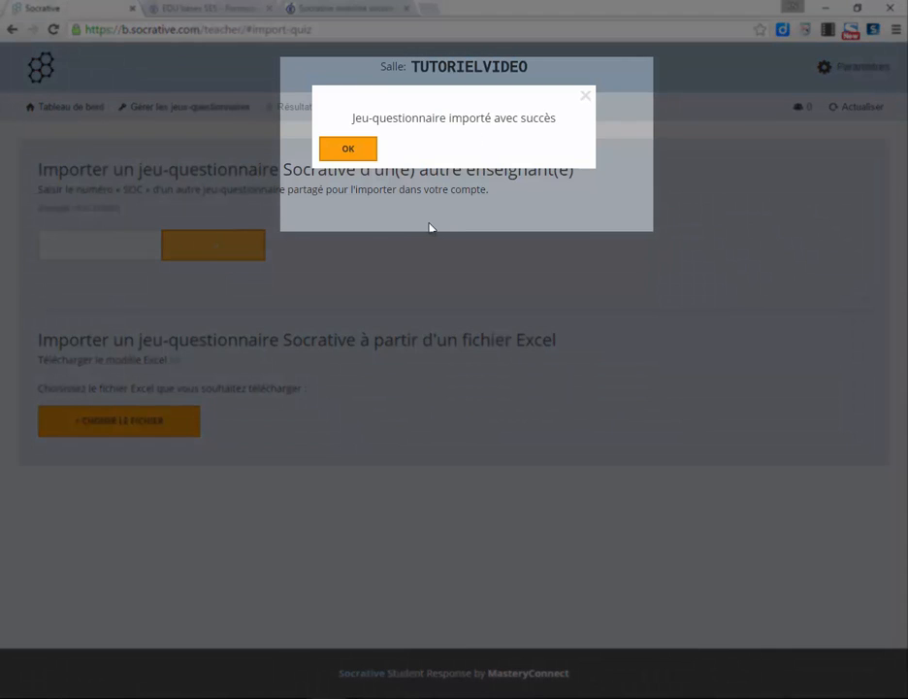
left_click(355, 150)
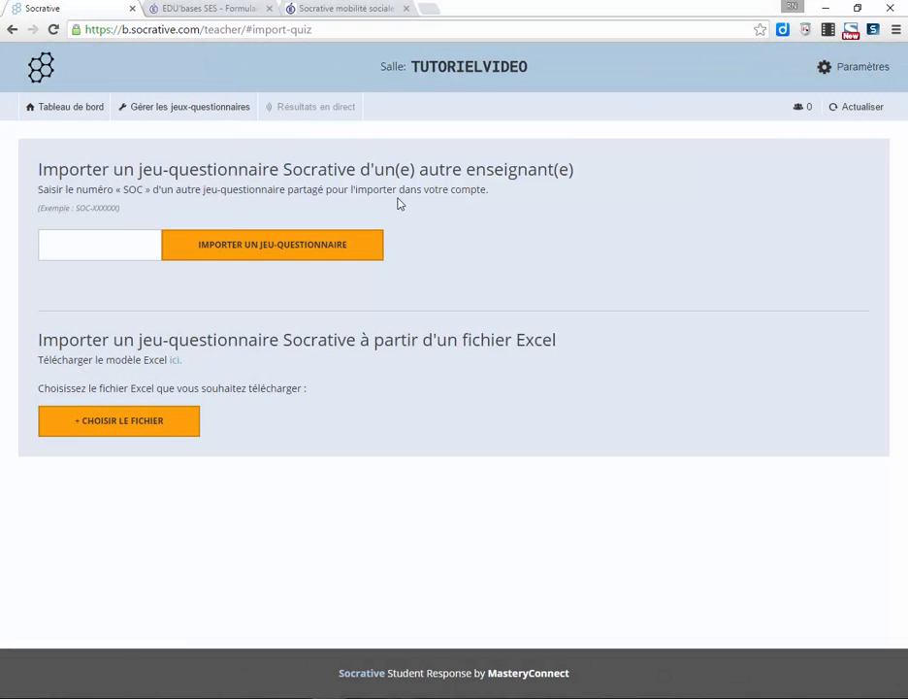
left_click(160, 114)
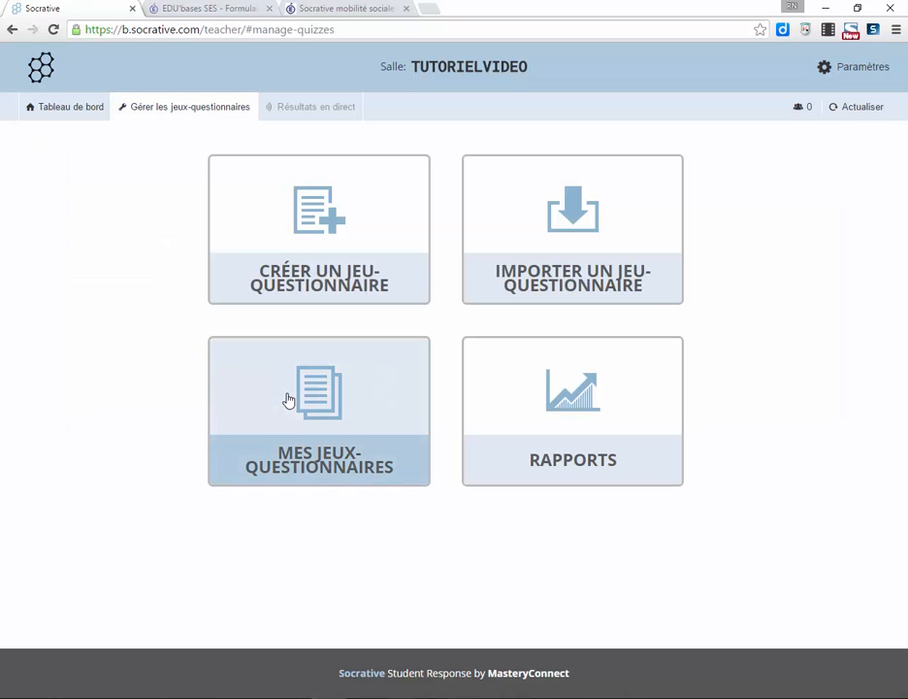
- From Mes jeux-questionnaires, edit 'Copie de Test lecture tables de mobilité TES', scroll its questions, then return to Tableau de bord
left_click(288, 400)
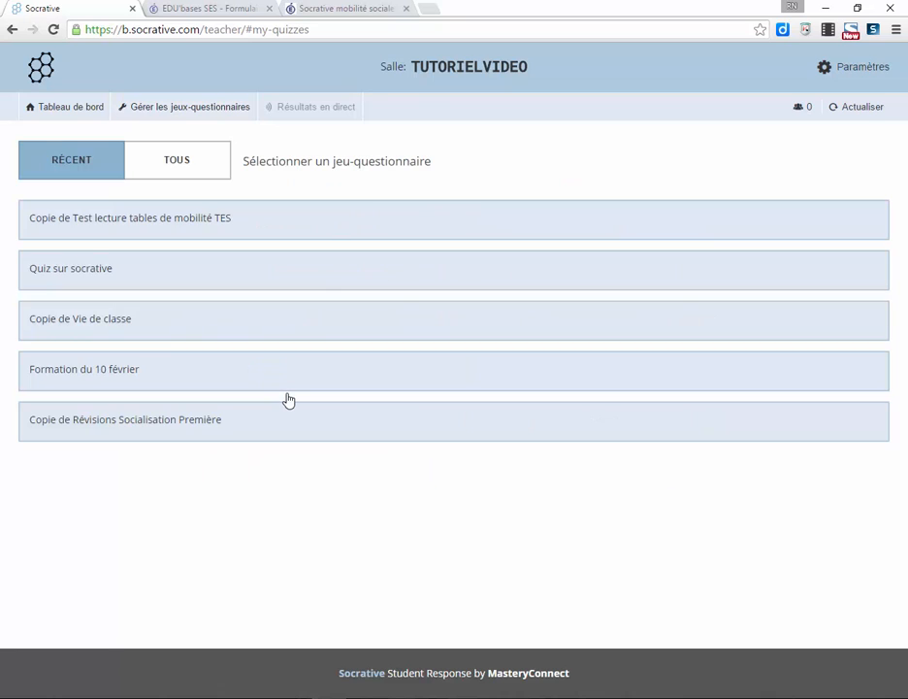
left_click(187, 223)
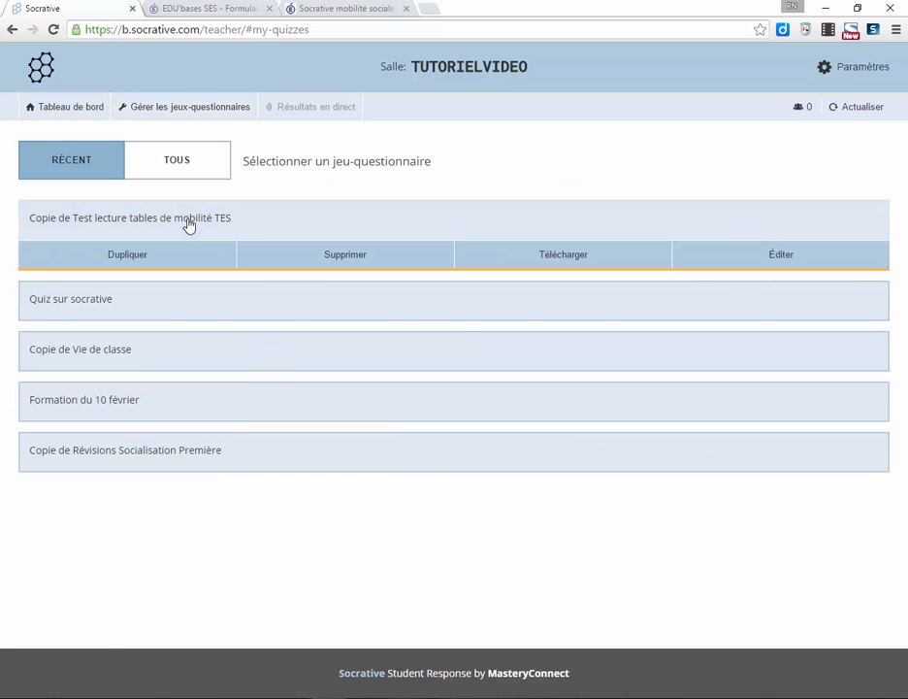
left_click(180, 259)
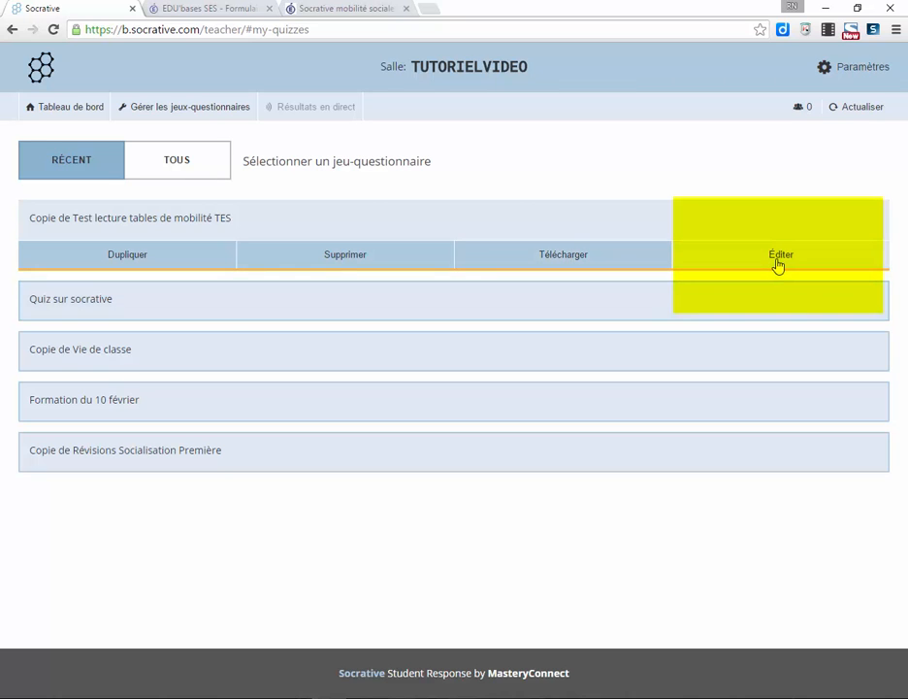
left_click(777, 255)
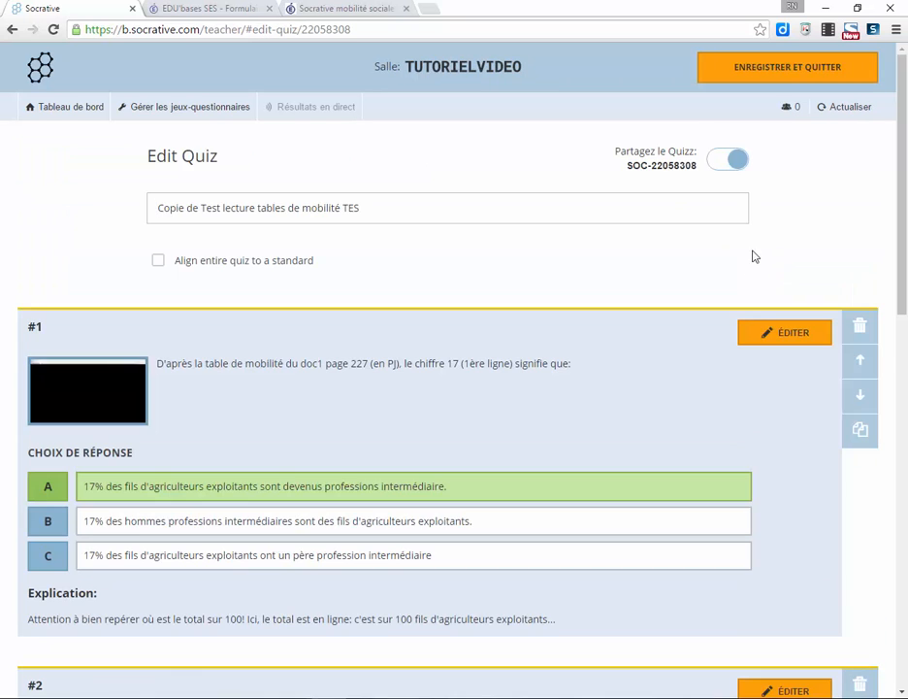
mouse_move(900, 275)
left_mouse_down()
mouse_move(902, 624)
mouse_move(899, 269)
left_mouse_up()
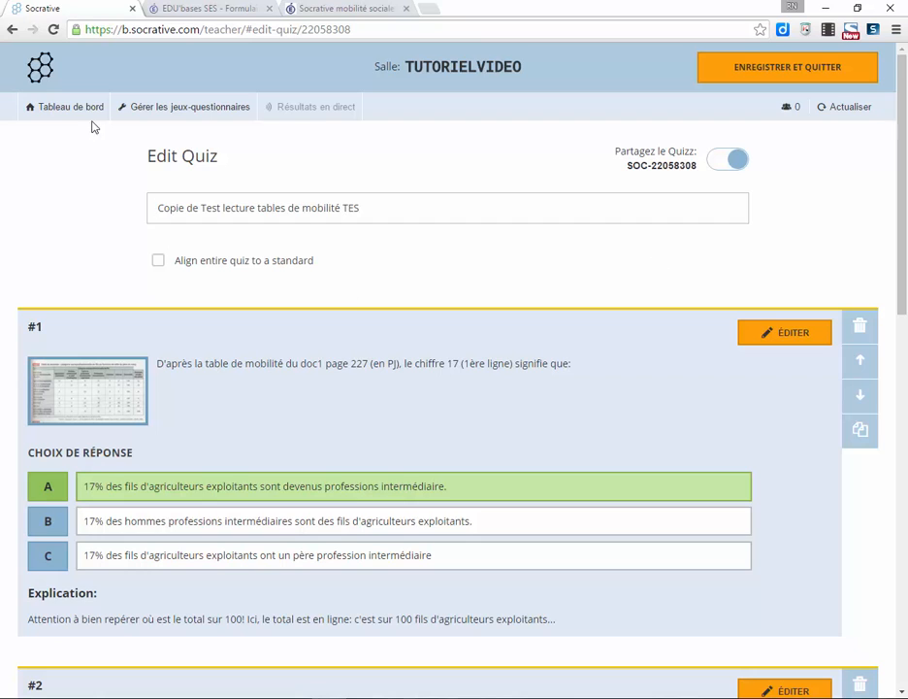
left_click(56, 110)
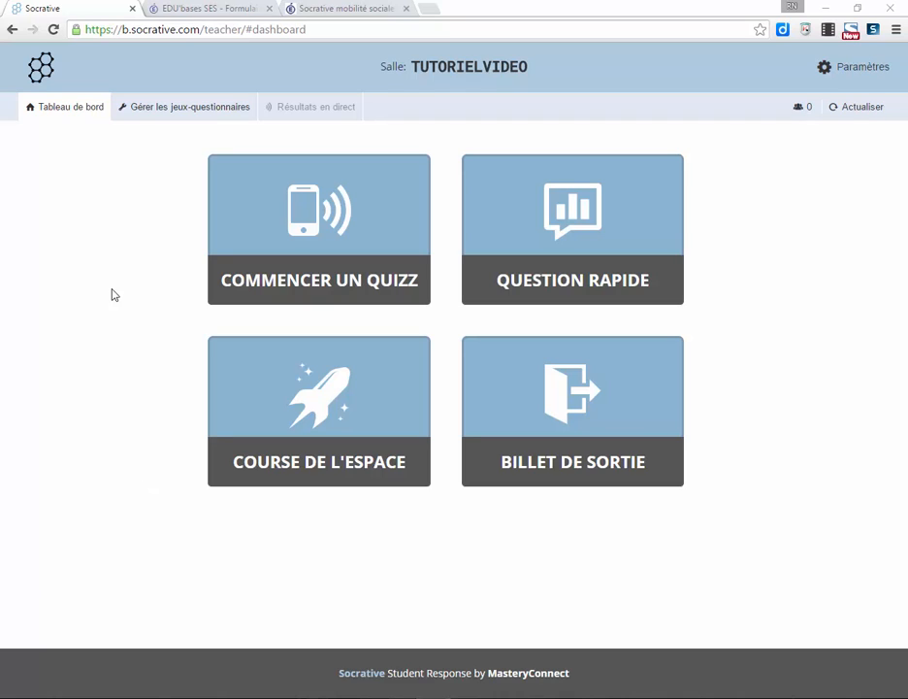
left_click(184, 115)
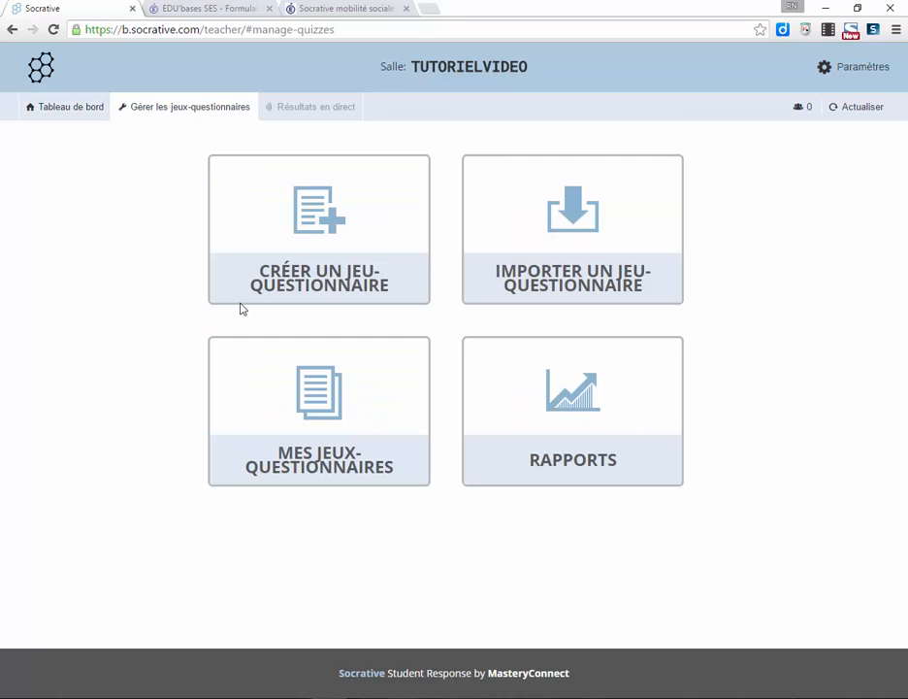
left_click(284, 366)
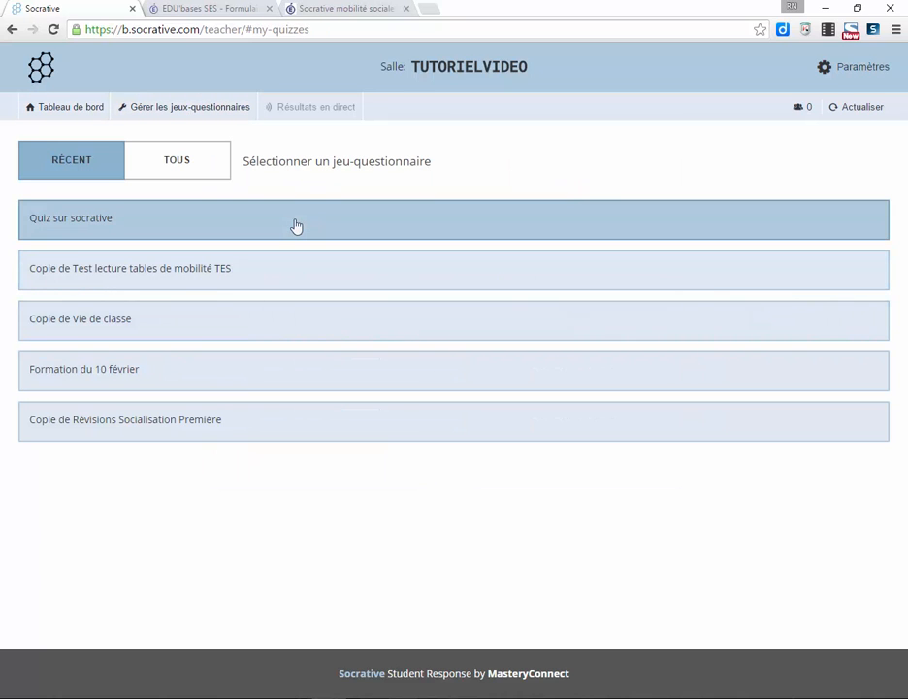
left_click(296, 226)
left_click(723, 253)
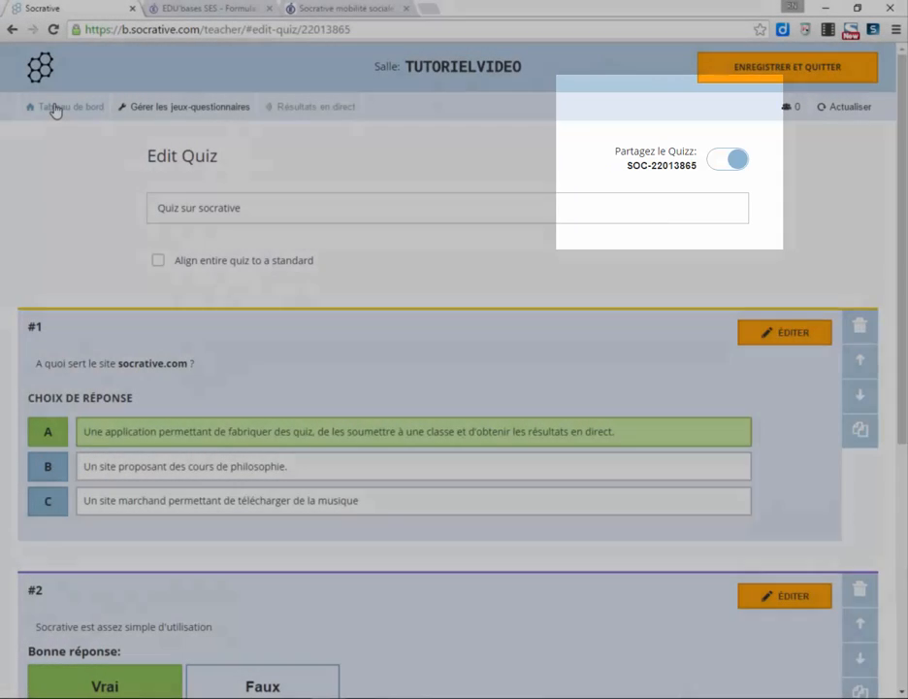
left_click(55, 109)
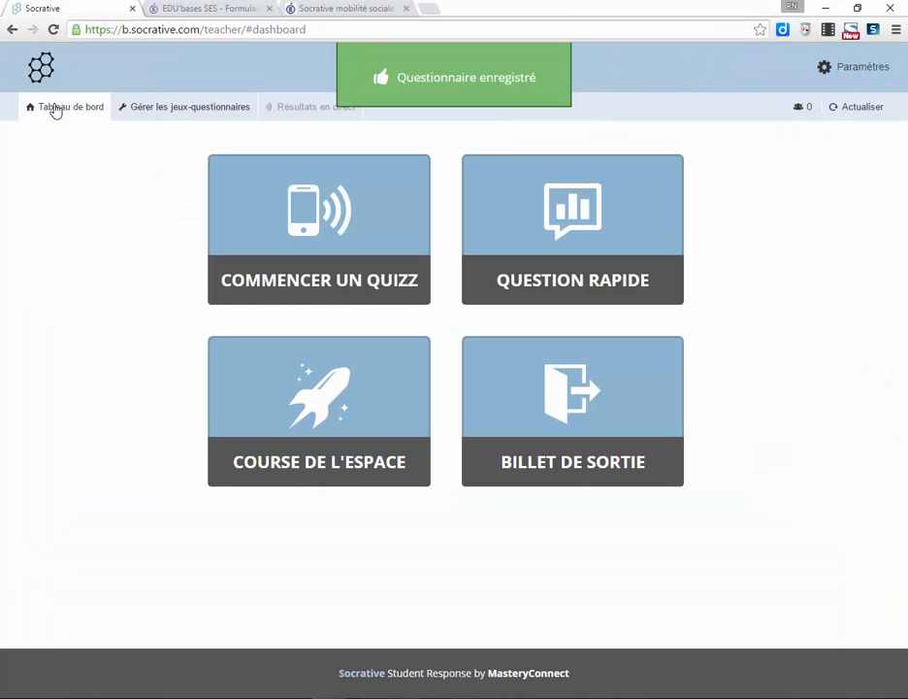